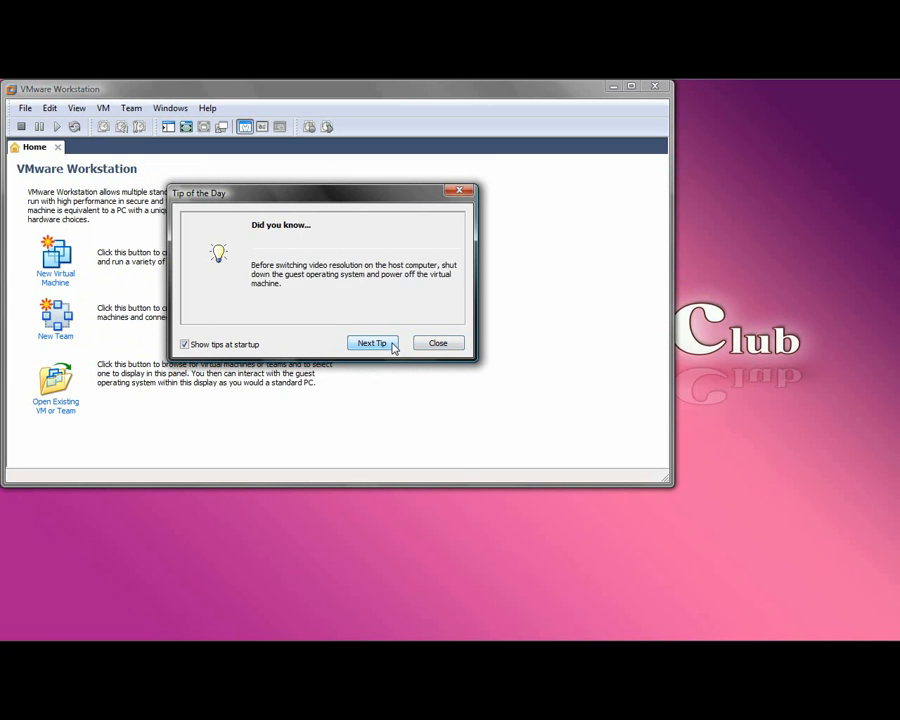
# - Skip through several startup tips, dismiss the Tip of the Day, and move the program window toward the middle of the desktop
pyautogui.click(393, 346)
pyautogui.click(393, 346)
pyautogui.click(393, 346)
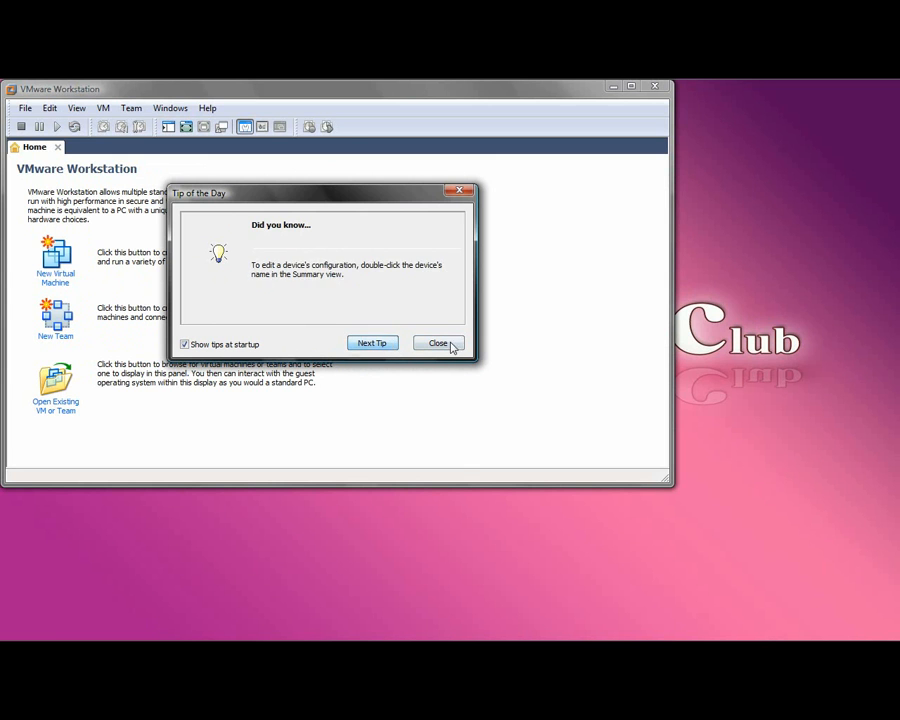
pyautogui.click(438, 343)
pyautogui.moveTo(368, 102); pyautogui.dragTo(465, 113)
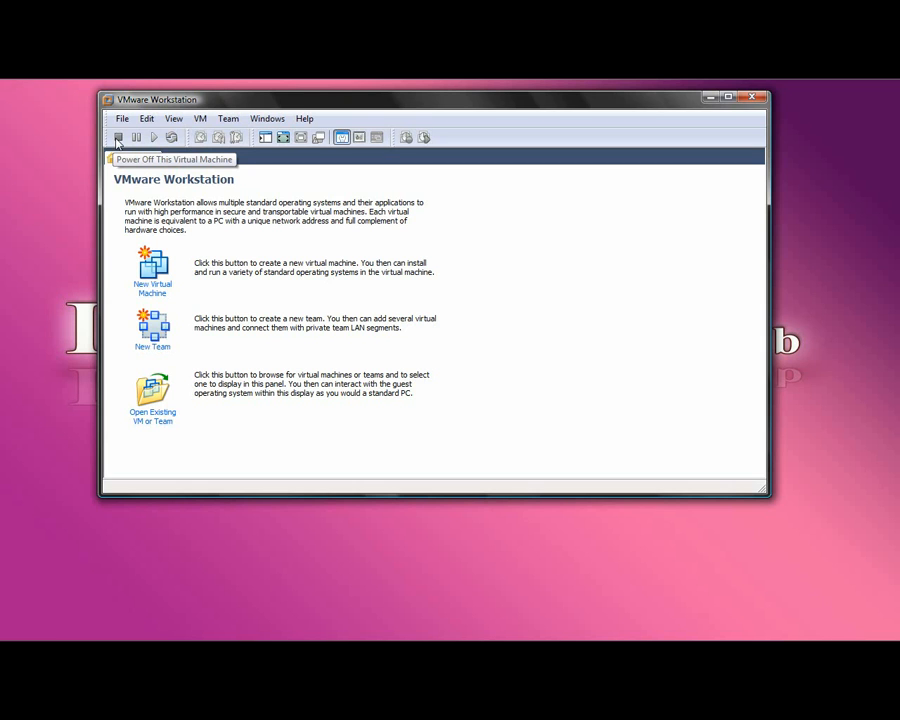
pyautogui.rightClick(172, 138)
pyautogui.press('Escape')
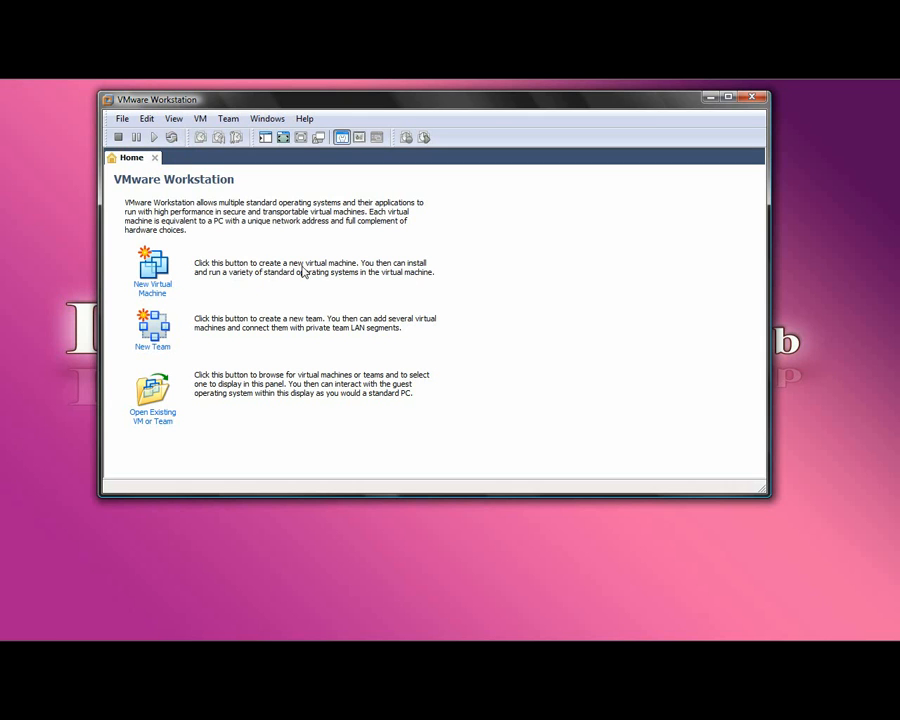
# - Start creating a new virtual machine and move its wizard toward the middle of the main window
pyautogui.click(172, 287)
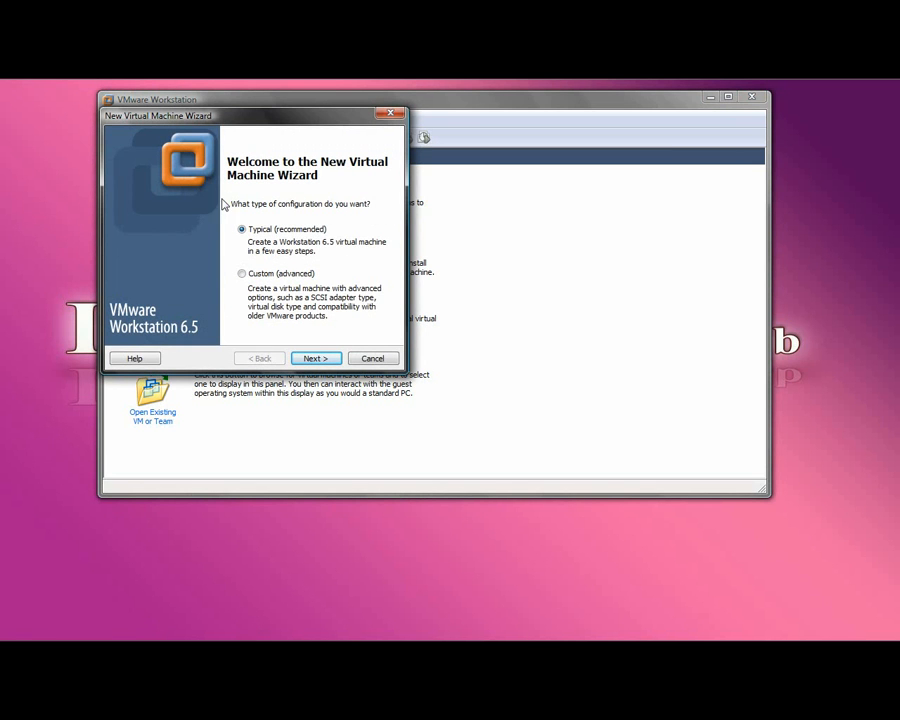
pyautogui.moveTo(297, 133); pyautogui.dragTo(464, 185)
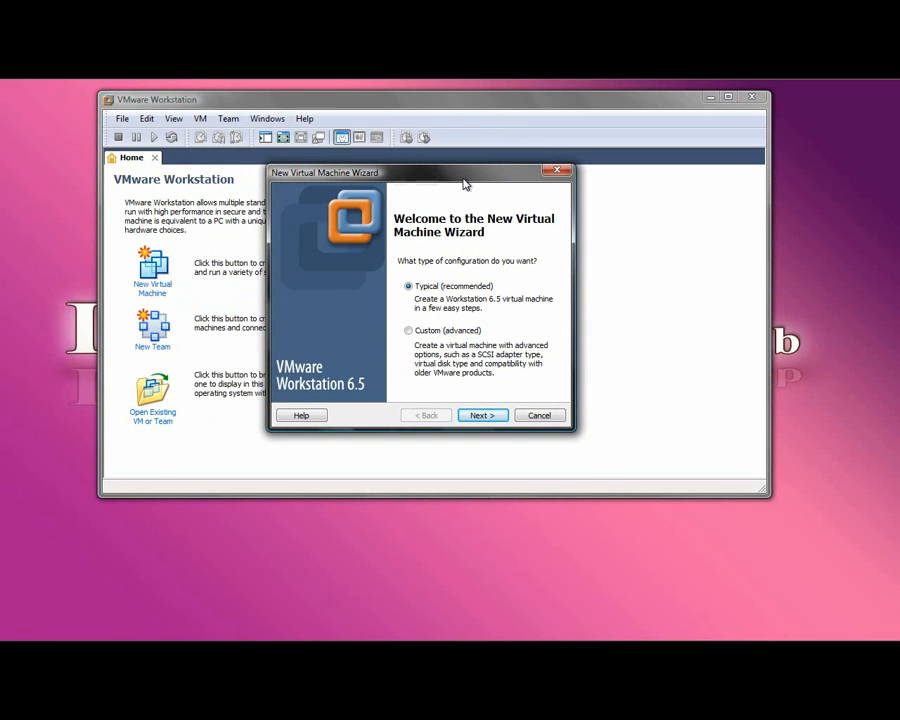
pyautogui.click(441, 330)
pyautogui.click(448, 287)
pyautogui.click(447, 332)
pyautogui.click(480, 415)
pyautogui.click(438, 246)
pyautogui.click(440, 253)
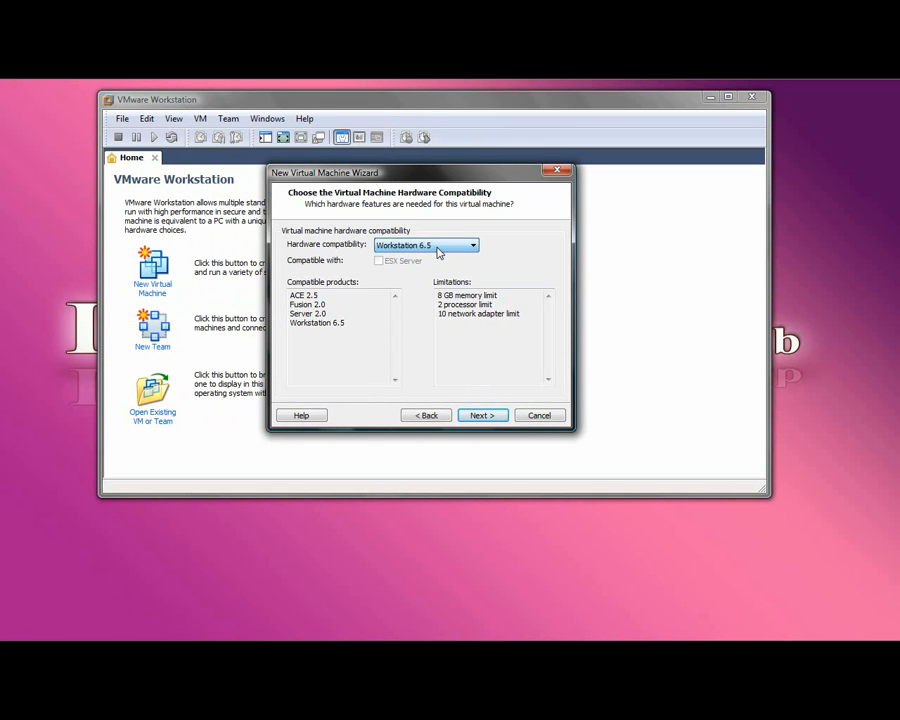
pyautogui.click(440, 418)
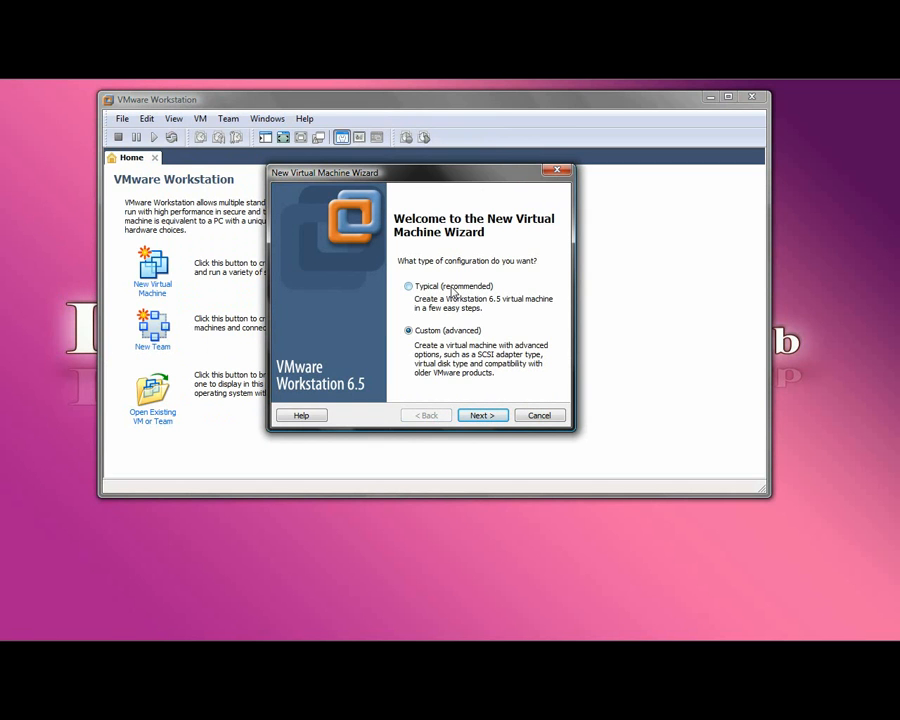
# - Continue with the typical configuration and choose the disc image ubuntu-8.10-desktop-i386.iso as the guest system's installation source
pyautogui.click(495, 417)
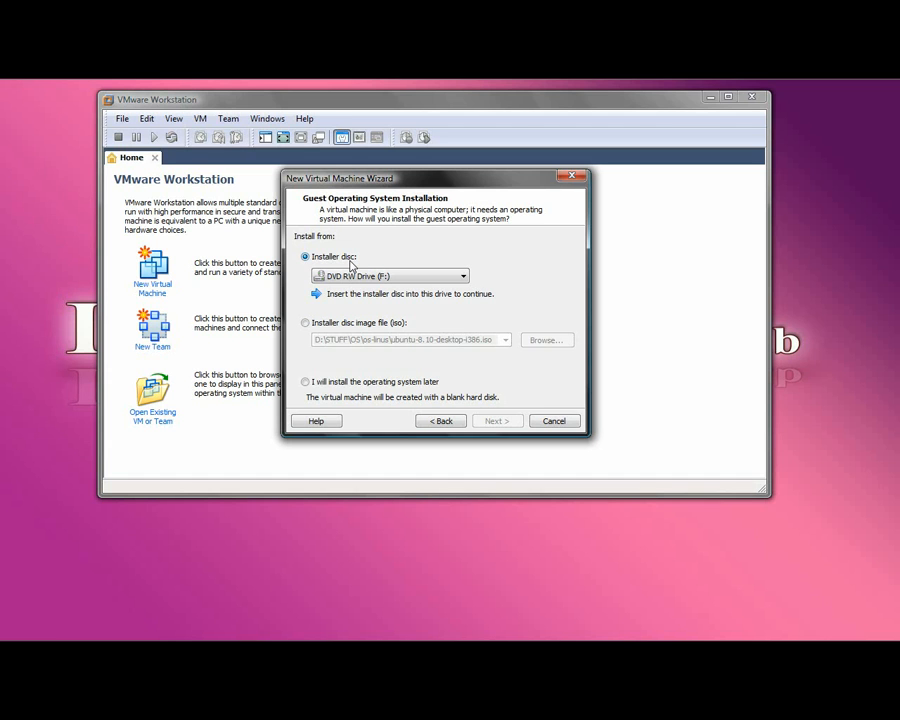
pyautogui.click(390, 277)
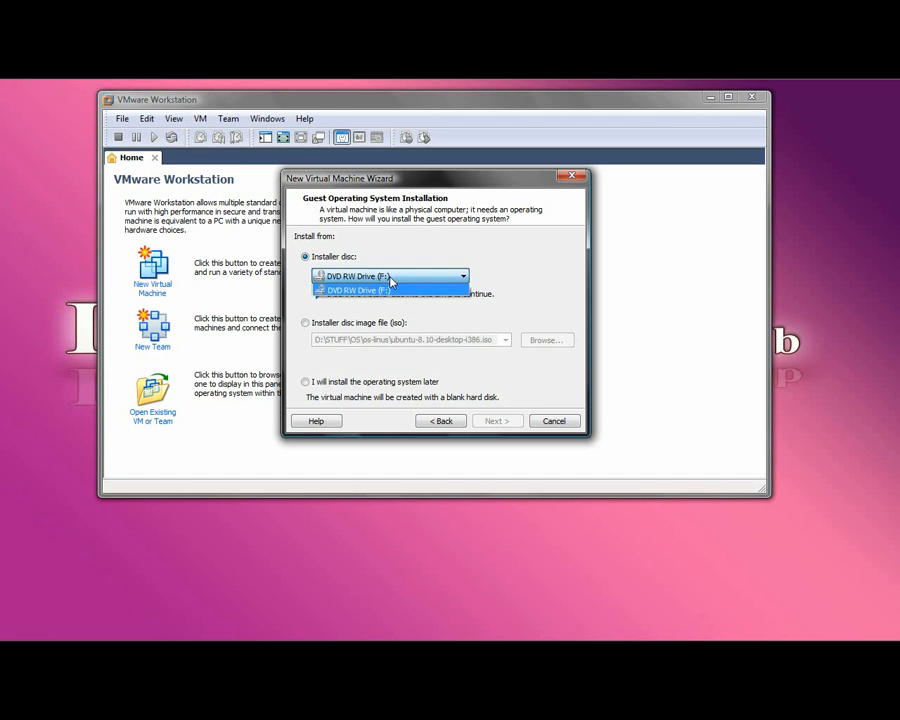
pyautogui.click(355, 289)
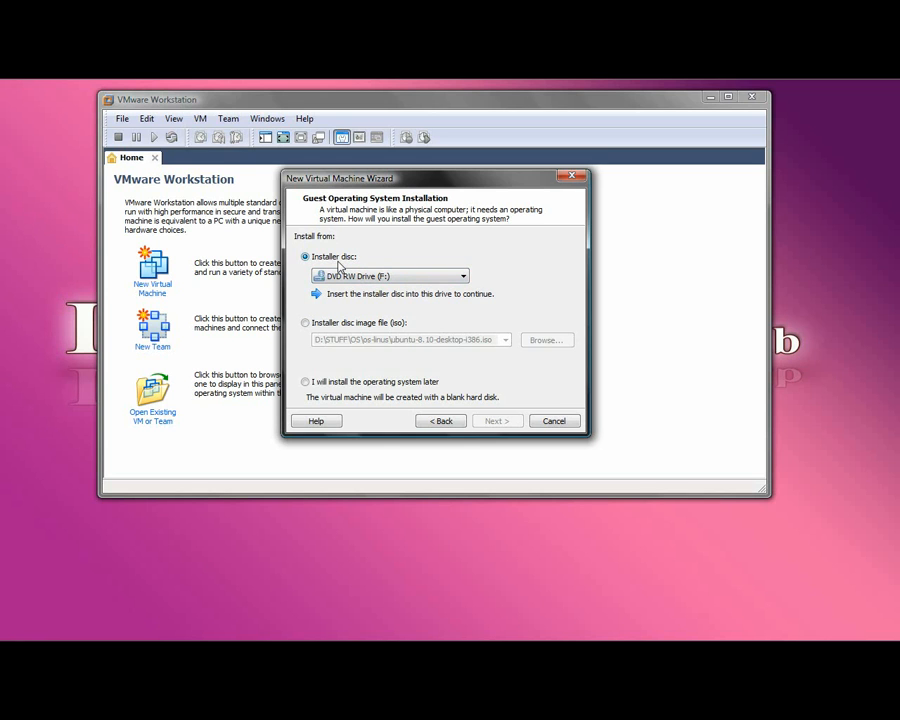
pyautogui.click(368, 327)
pyautogui.click(374, 386)
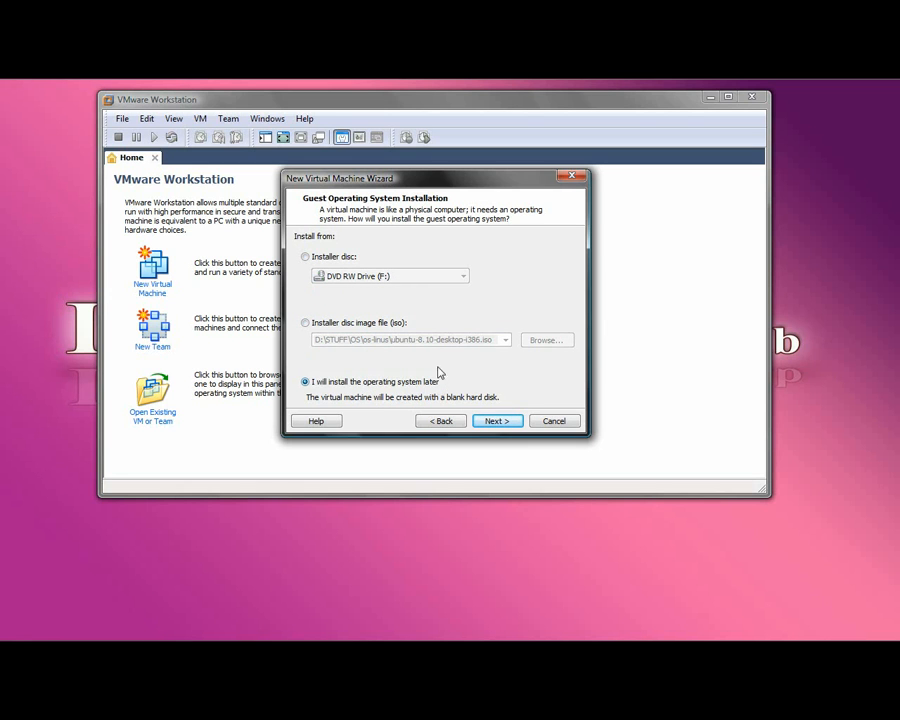
pyautogui.click(381, 325)
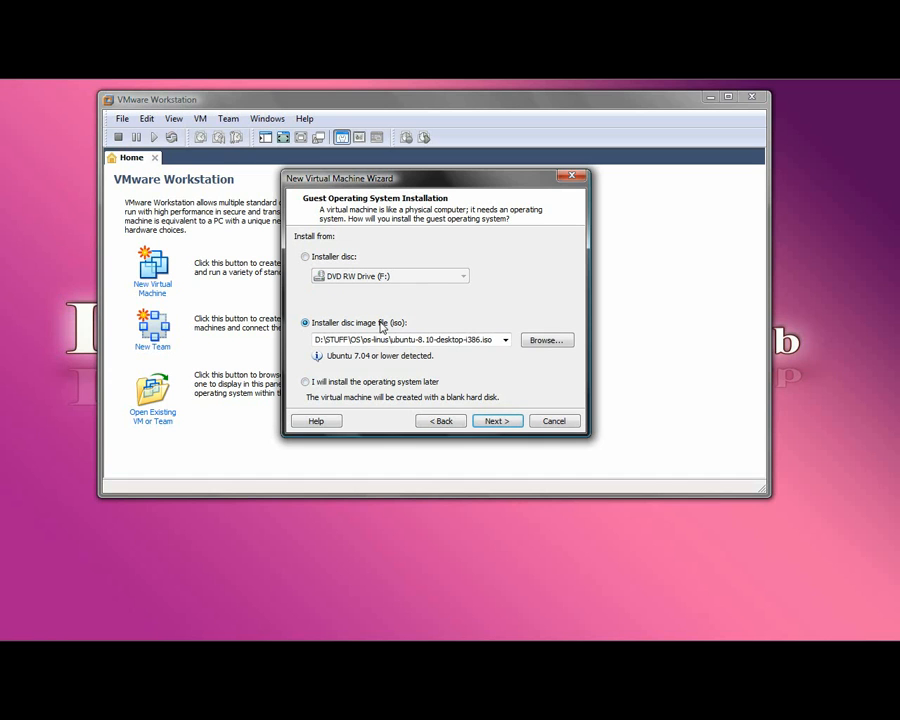
pyautogui.click(539, 341)
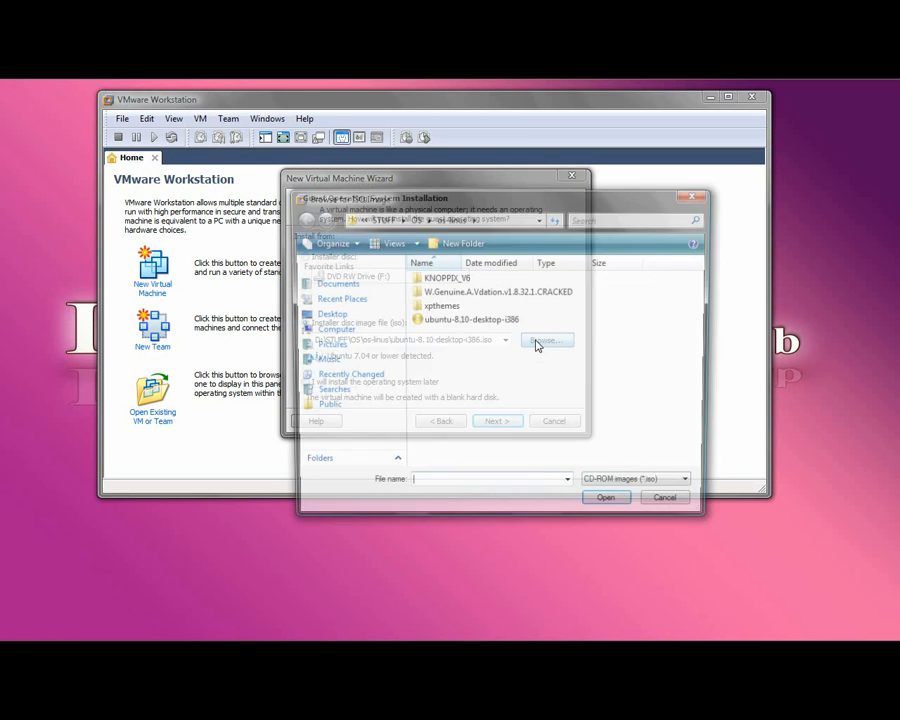
pyautogui.doubleClick(492, 321)
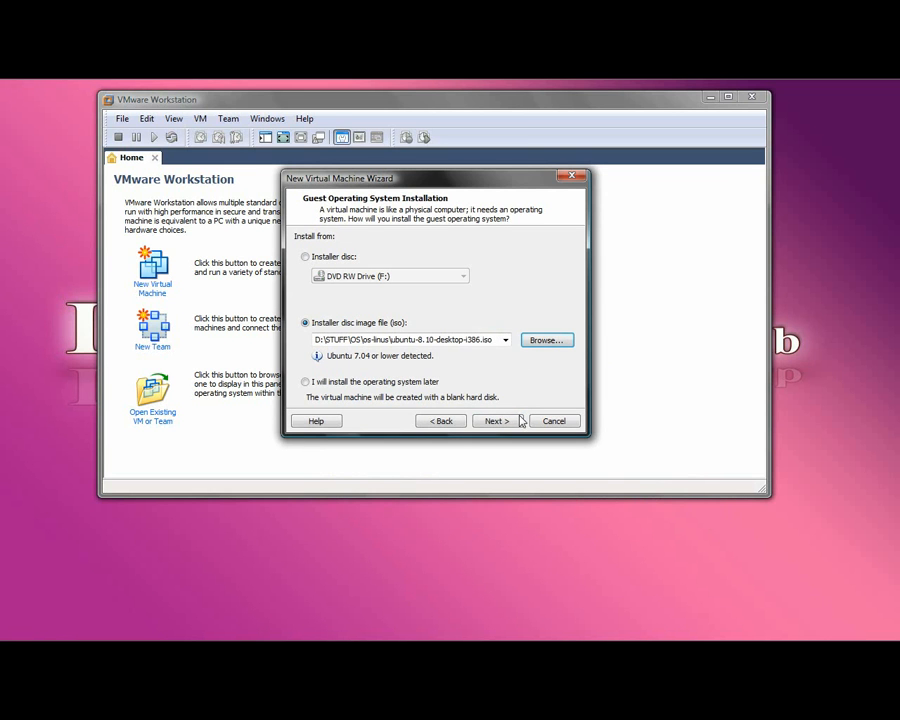
pyautogui.click(513, 423)
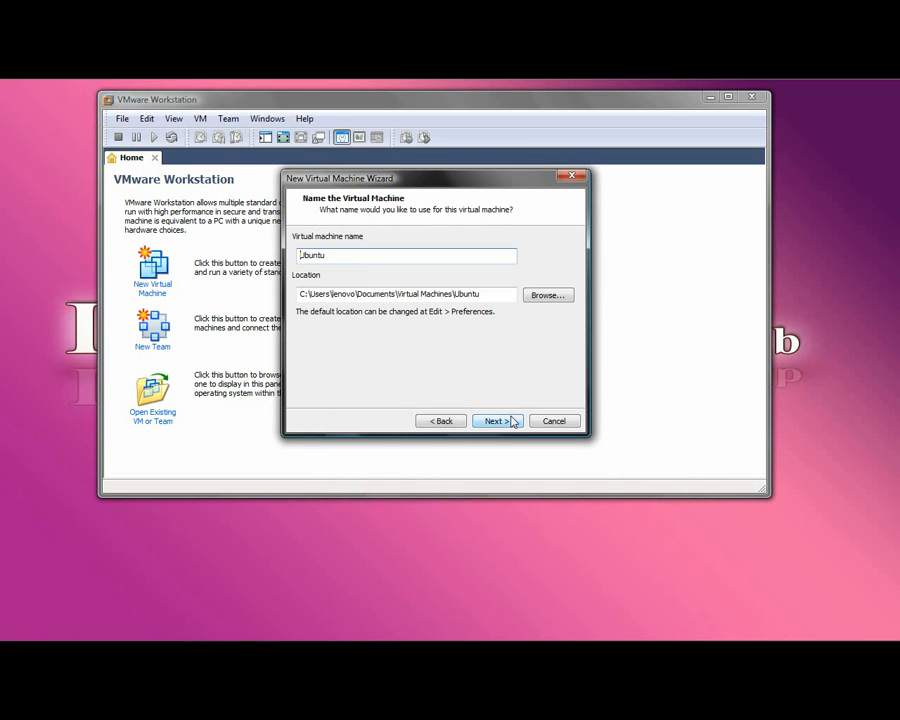
# - Name the virtual machine IHC, keep its default location, and continue to the disk capacity settings
pyautogui.doubleClick(313, 258)
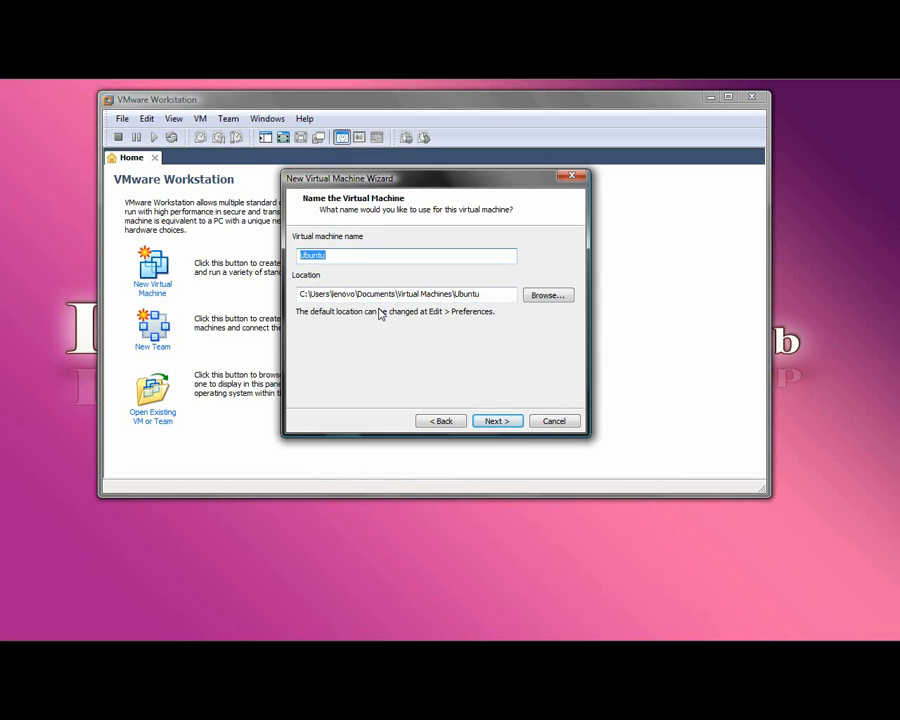
pyautogui.write('l')
pyautogui.press('BackSpace')
pyautogui.press('BackSpace')
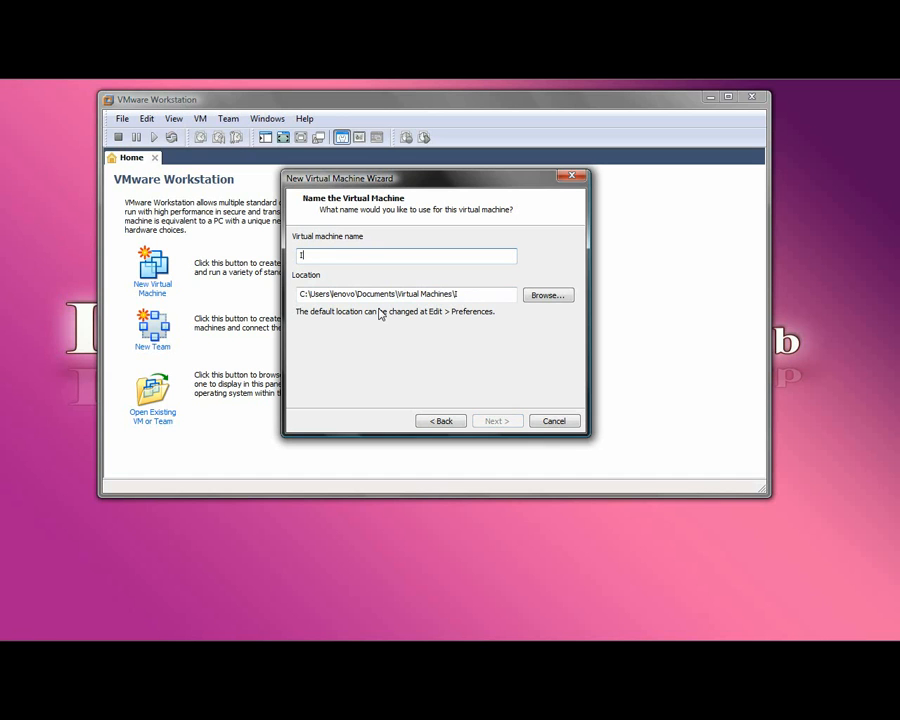
pyautogui.write('HC')
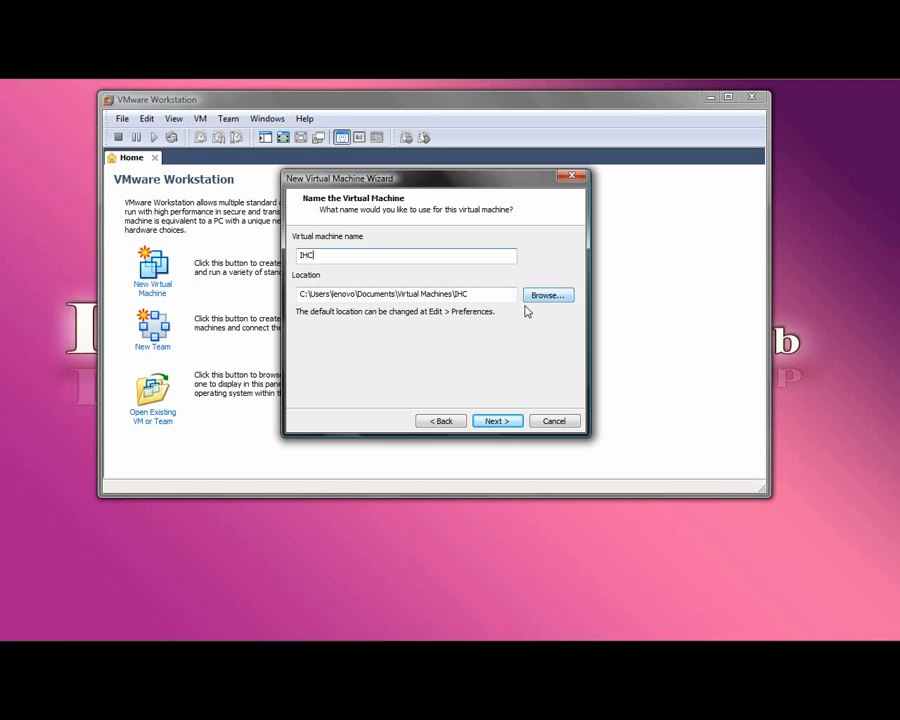
pyautogui.click(514, 424)
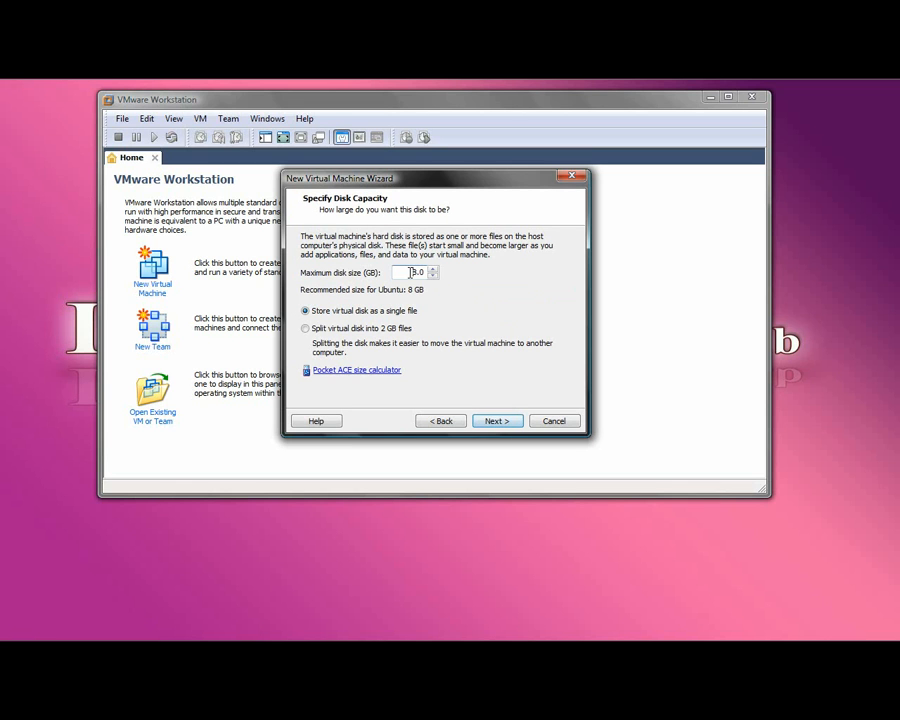
# - Set the maximum disk size to 1 GB, store the virtual disk as a single file, and continue to the summary
pyautogui.moveTo(406, 272); pyautogui.dragTo(430, 274)
pyautogui.click(433, 276)
pyautogui.click(371, 314)
pyautogui.click(512, 421)
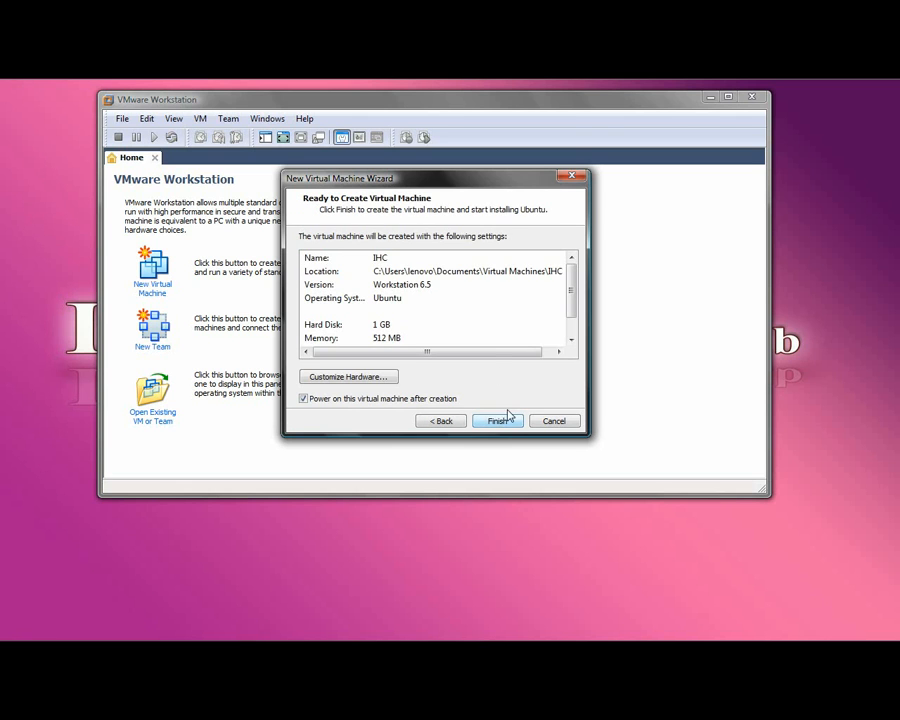
# - Review the new machine's summary, examining its hard disk, memory, network adapter and other device settings
pyautogui.moveTo(575, 277)
pyautogui.mouseDown()
pyautogui.moveTo(574, 300)
pyautogui.moveTo(567, 262)
pyautogui.mouseUp()
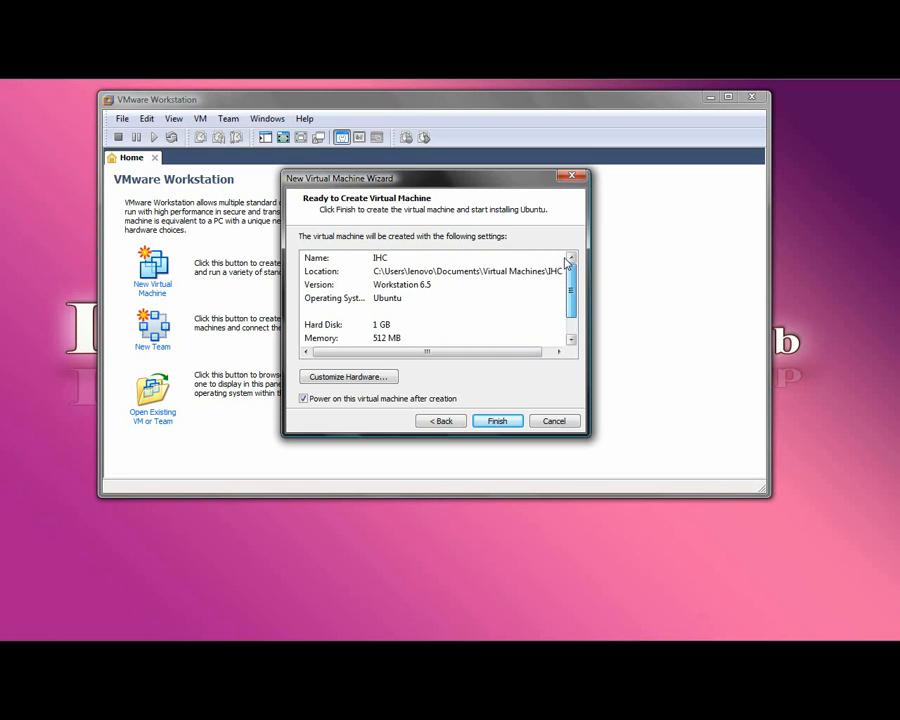
pyautogui.click(353, 326)
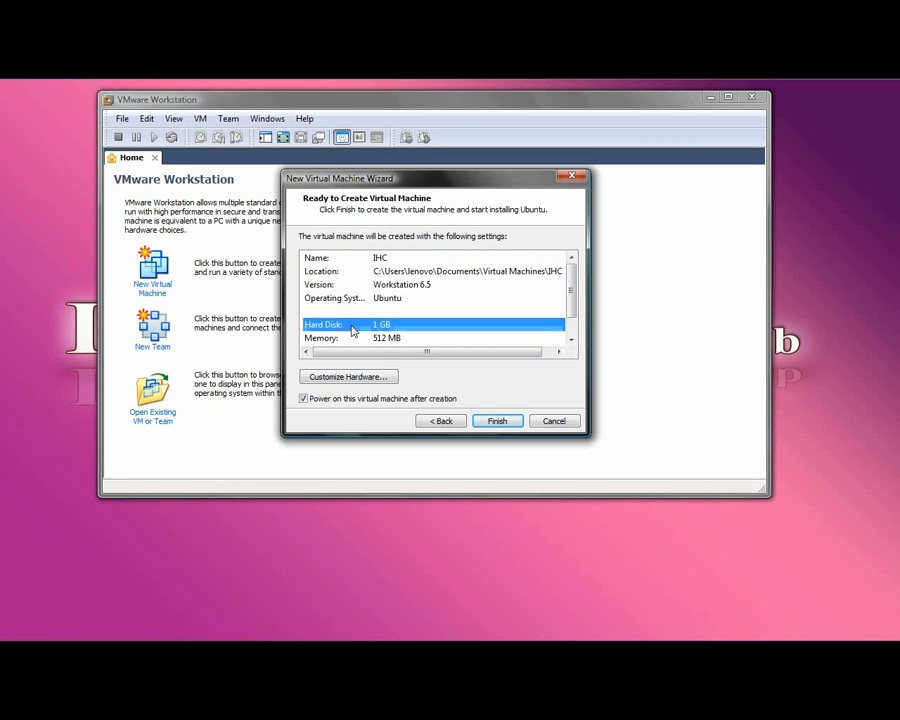
pyautogui.scroll(-1, 433, 313)
pyautogui.click(445, 314)
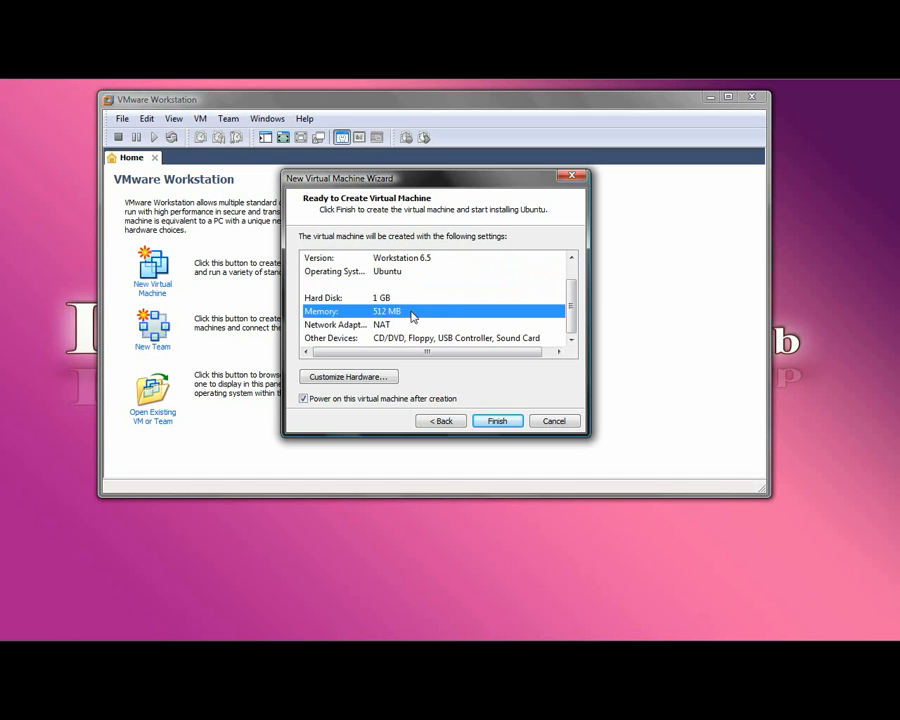
pyautogui.click(435, 340)
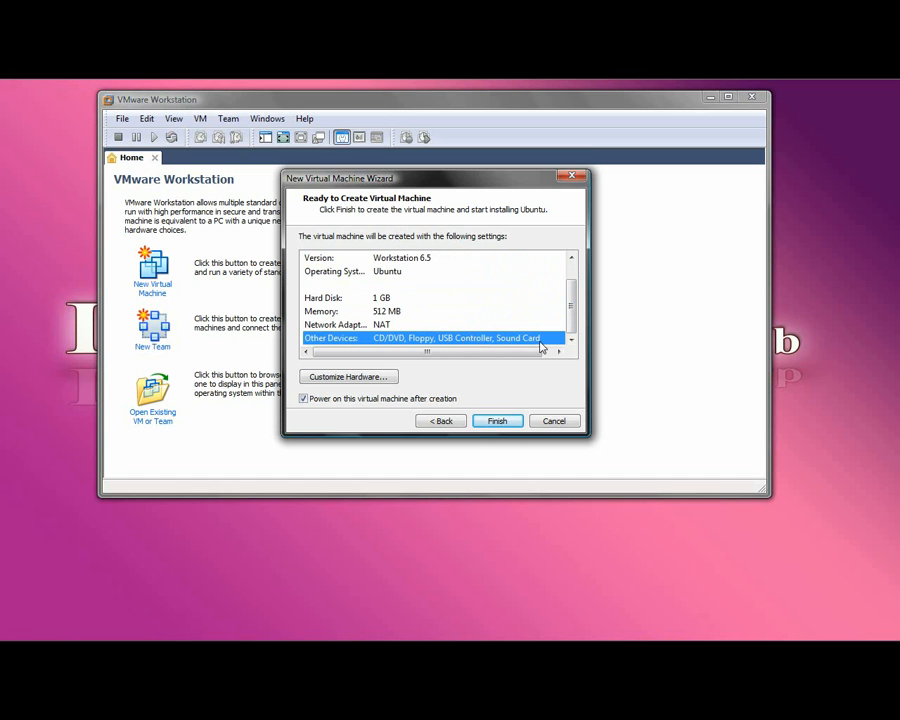
pyautogui.scroll(1, 404, 346)
pyautogui.scroll(-1, 404, 346)
pyautogui.click(410, 326)
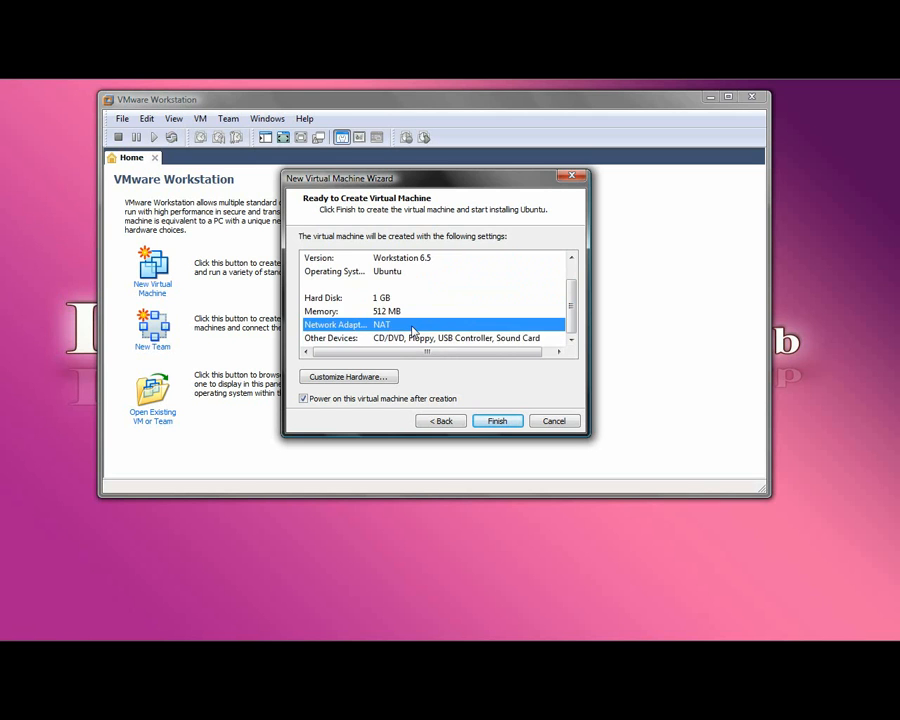
pyautogui.scroll(1, 412, 330)
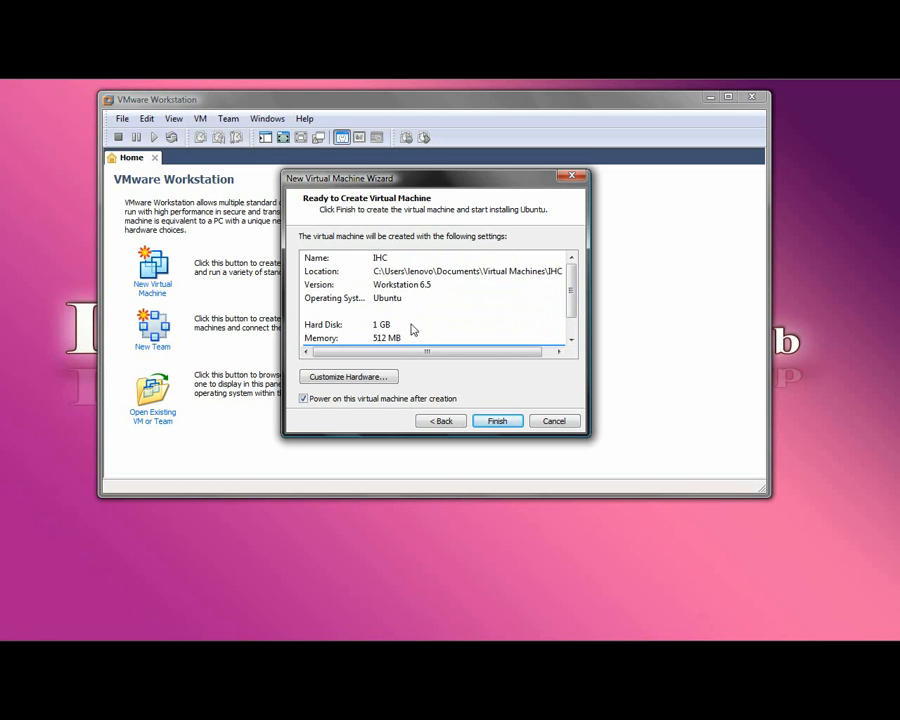
pyautogui.click(388, 311)
# - Examine the memory allocation in the virtual machine's hardware customization, then return to the summary without changes
pyautogui.click(371, 378)
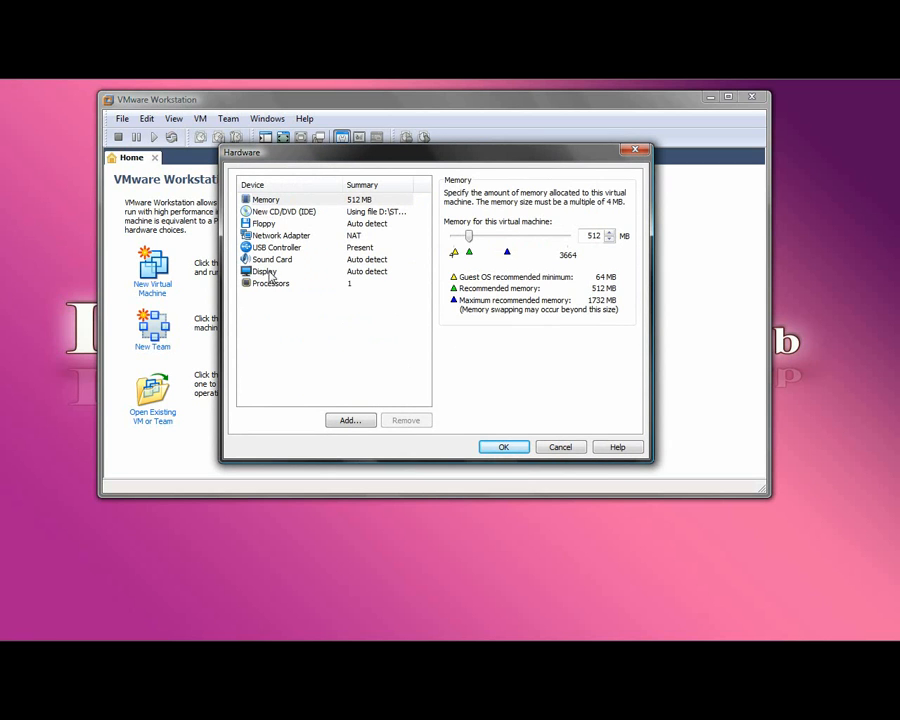
pyautogui.click(274, 201)
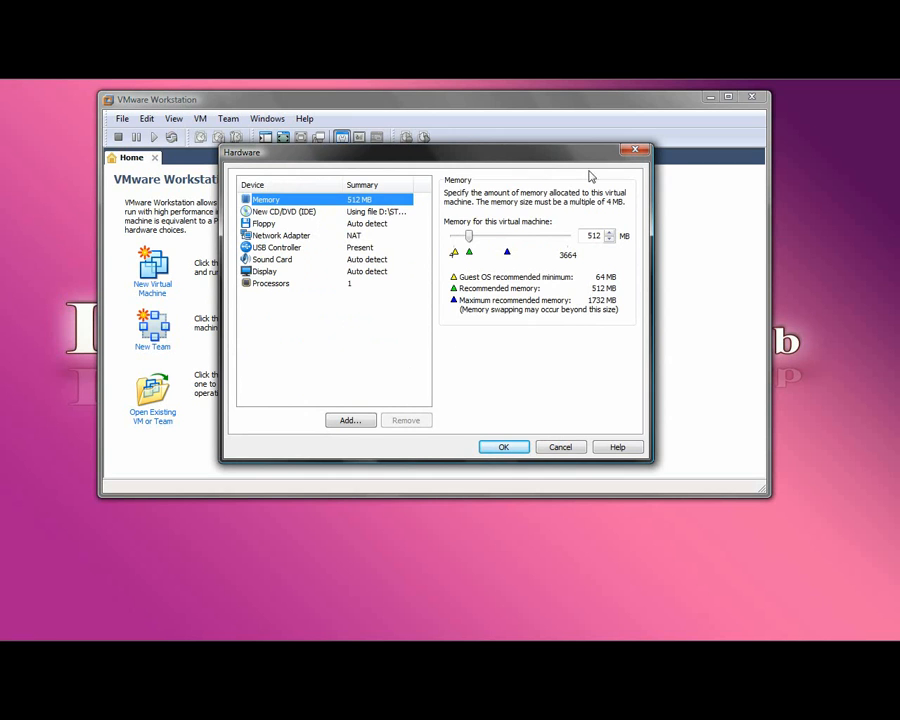
pyautogui.click(632, 150)
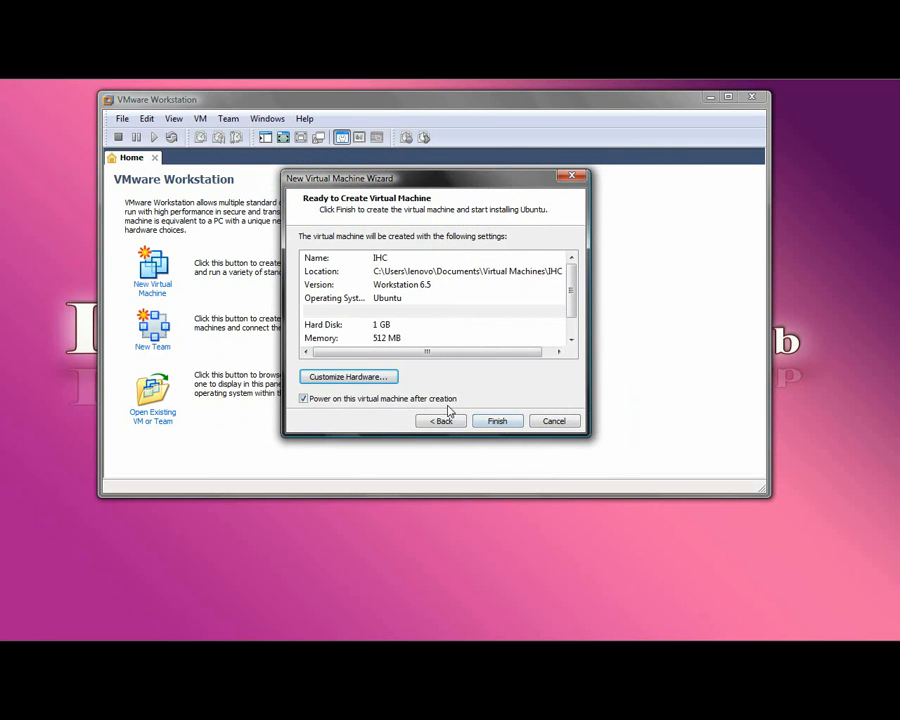
# - Finish creating the virtual machine with power-on after creation enabled, and dismiss the activation dialog
pyautogui.click(304, 399)
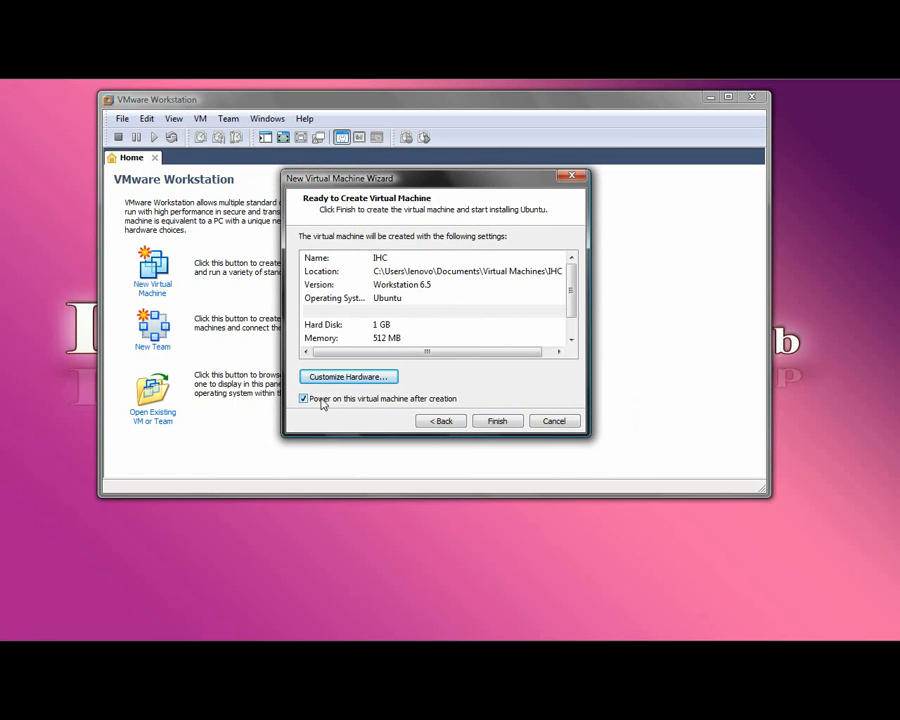
pyautogui.click(487, 423)
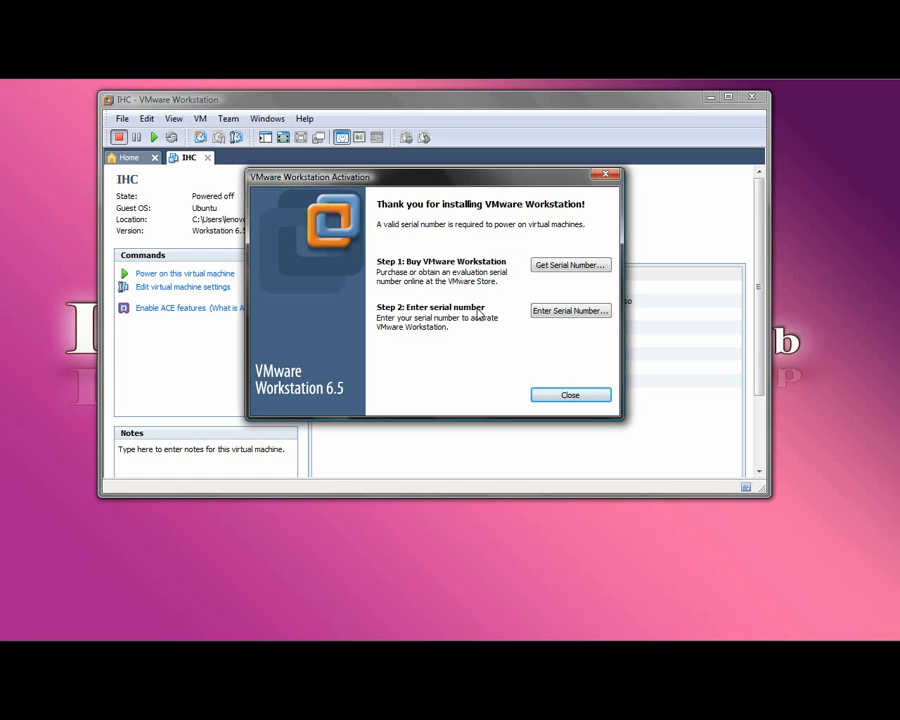
pyautogui.click(603, 182)
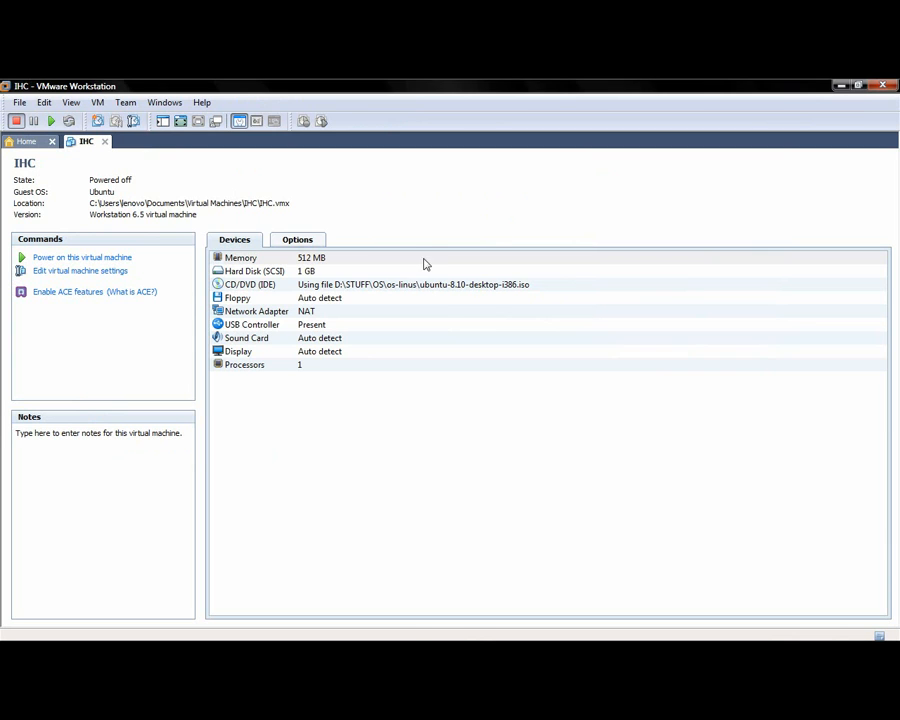
# - Look over the CD/DVD, sound card and floppy entries in the IHC machine's device list
pyautogui.click(433, 288)
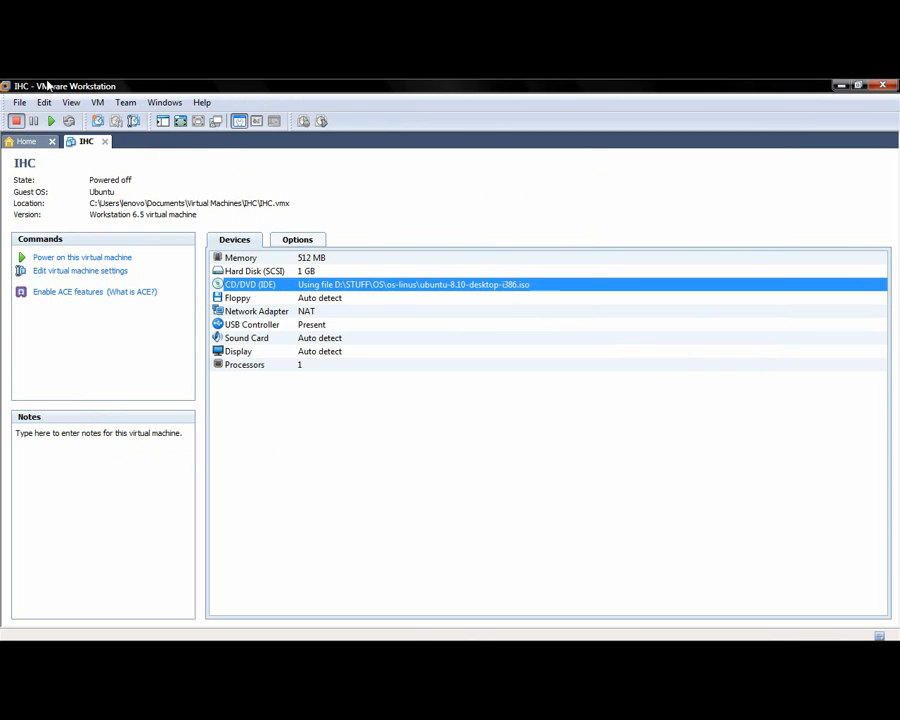
pyautogui.click(418, 338)
pyautogui.click(428, 299)
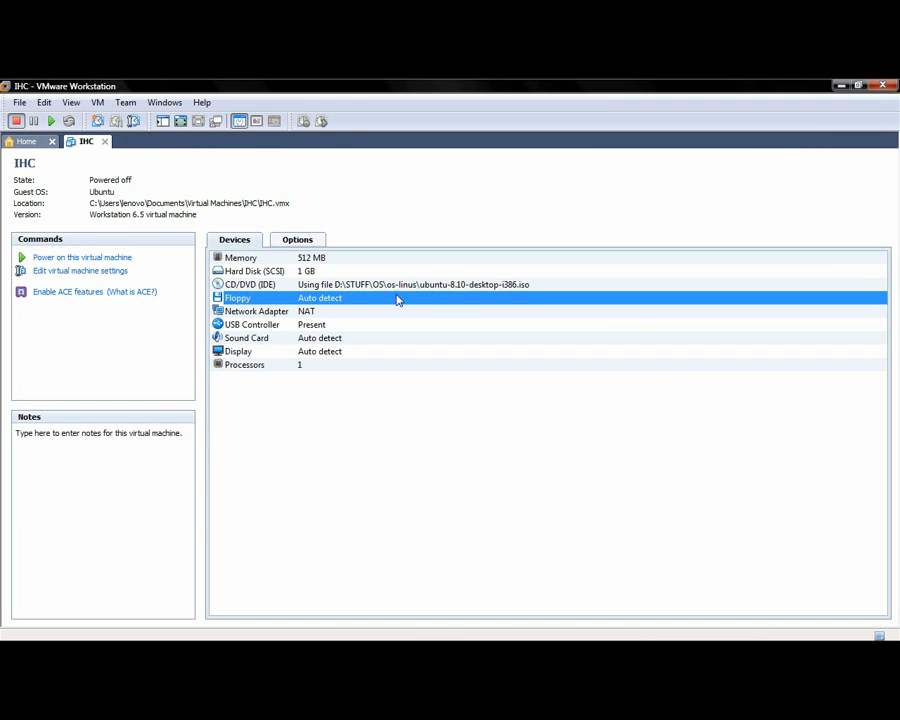
pyautogui.click(462, 286)
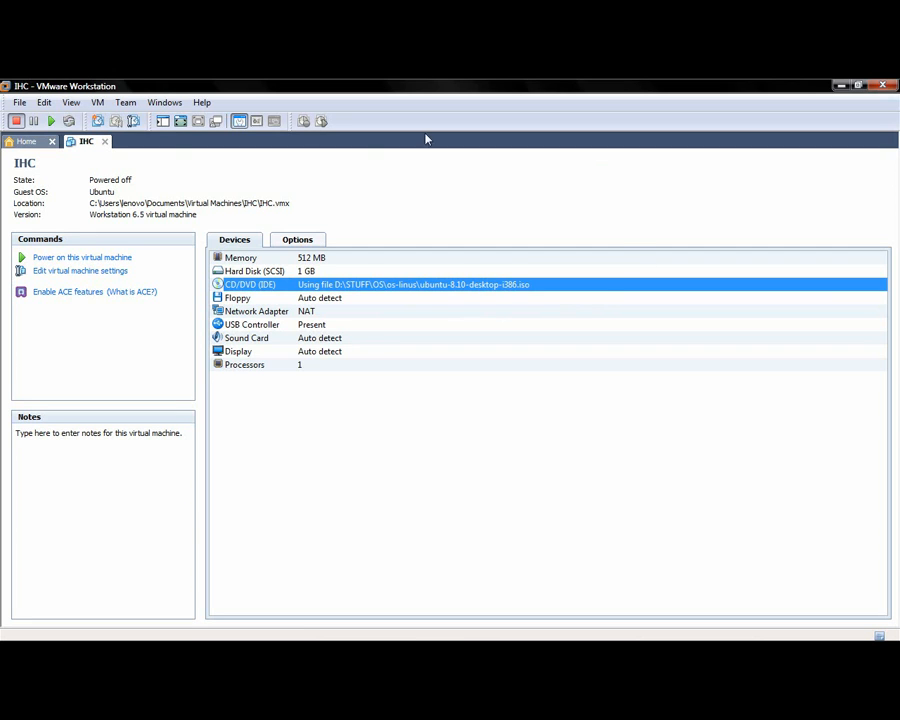
# - Power on the IHC virtual machine and dismiss the removable devices hint so that it is never shown again
pyautogui.click(73, 260)
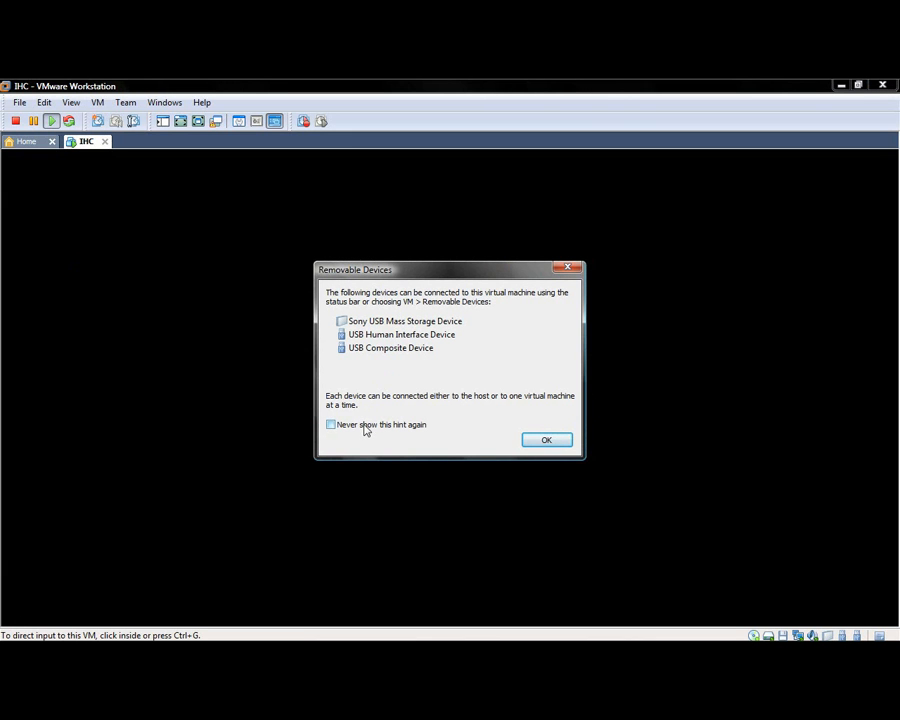
pyautogui.click(411, 428)
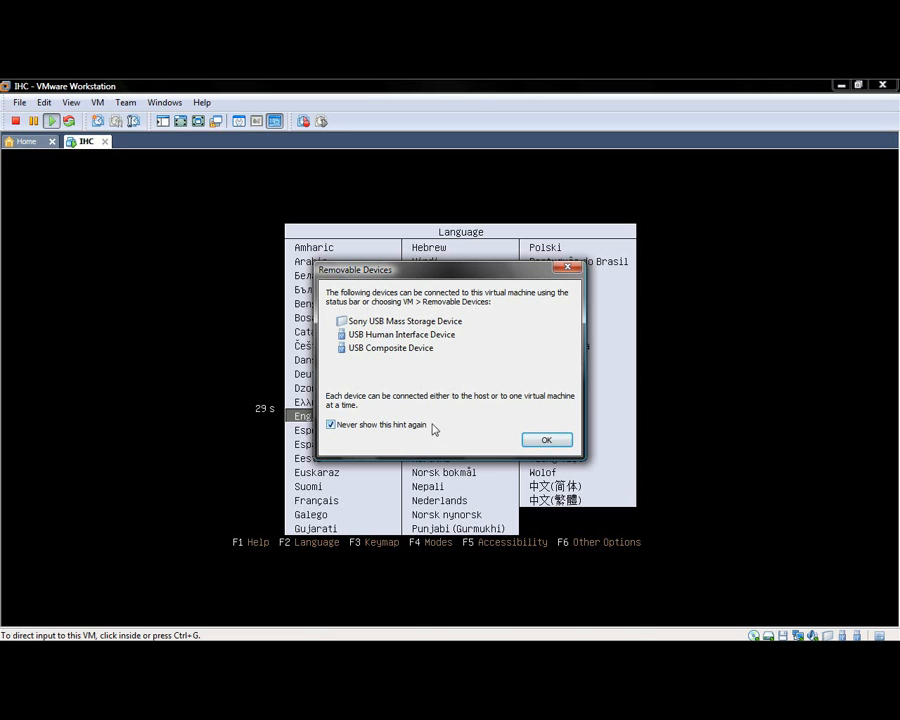
pyautogui.click(546, 441)
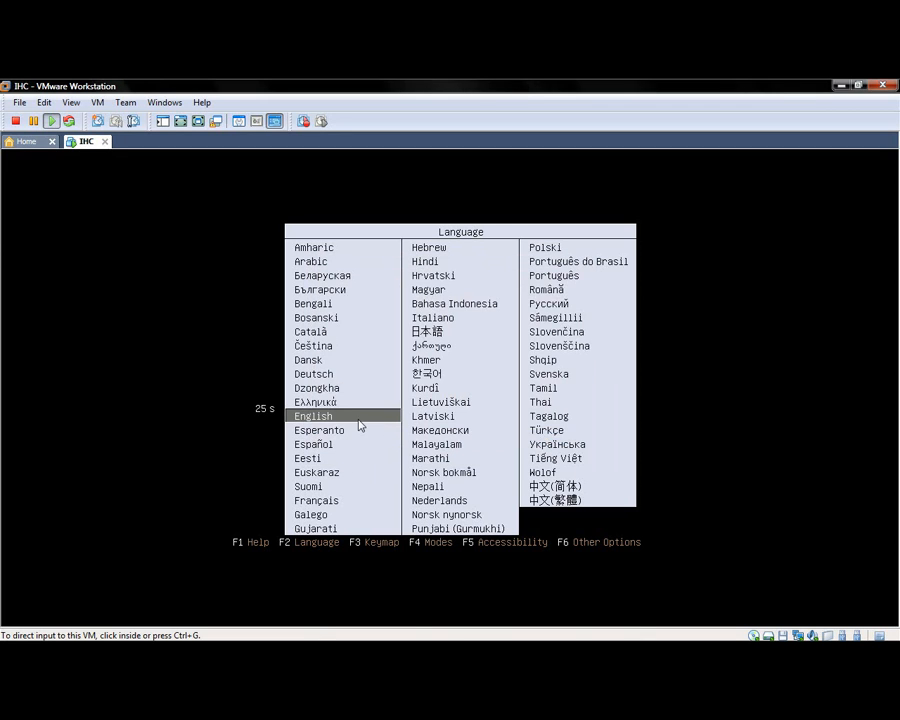
# - Choose English as the language of the Ubuntu boot menu inside the virtual machine
pyautogui.click(360, 426)
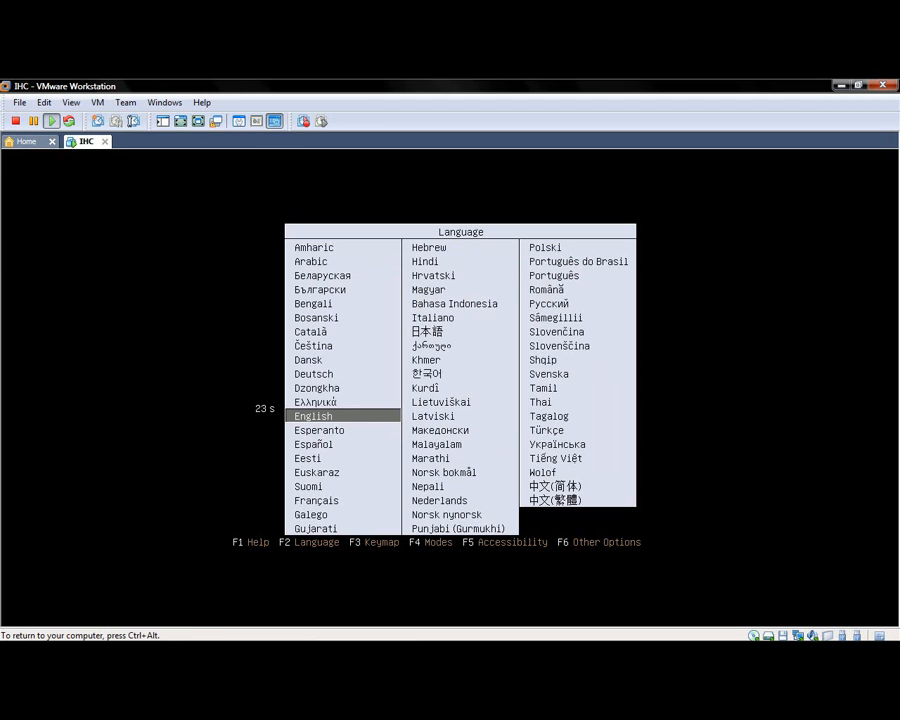
pyautogui.press('Return')
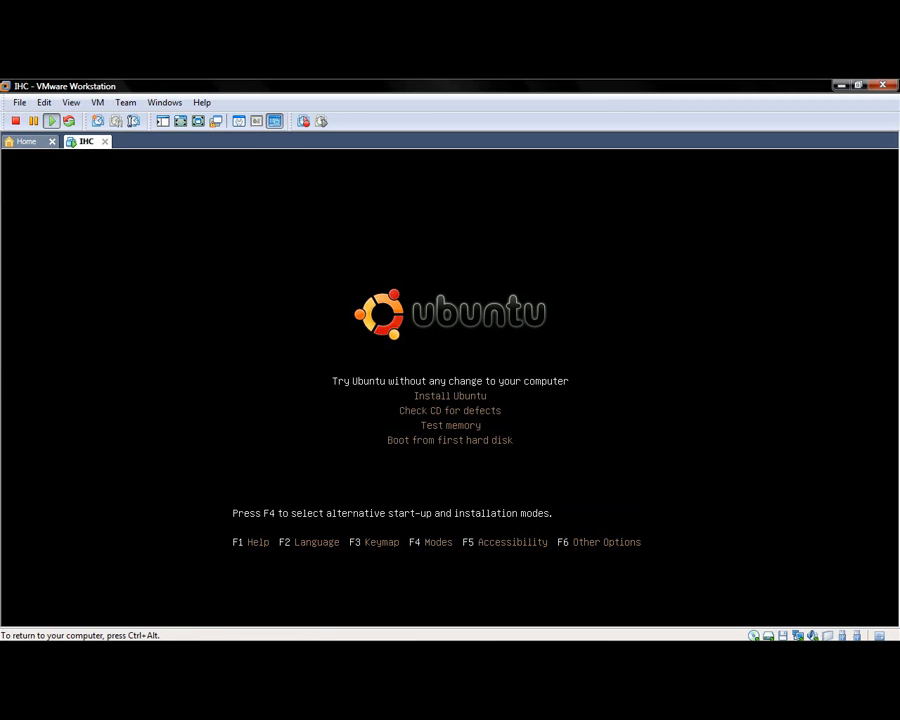
# - Look through the Ubuntu boot options, from trying Ubuntu to testing memory and booting from the first hard disk
pyautogui.press('Down')
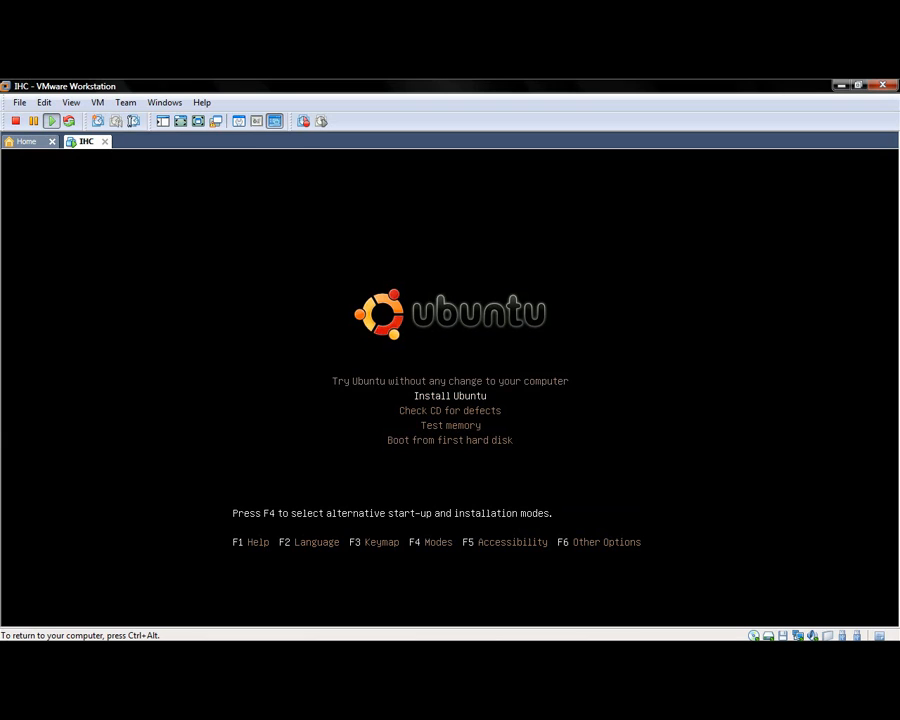
pyautogui.press('Up')
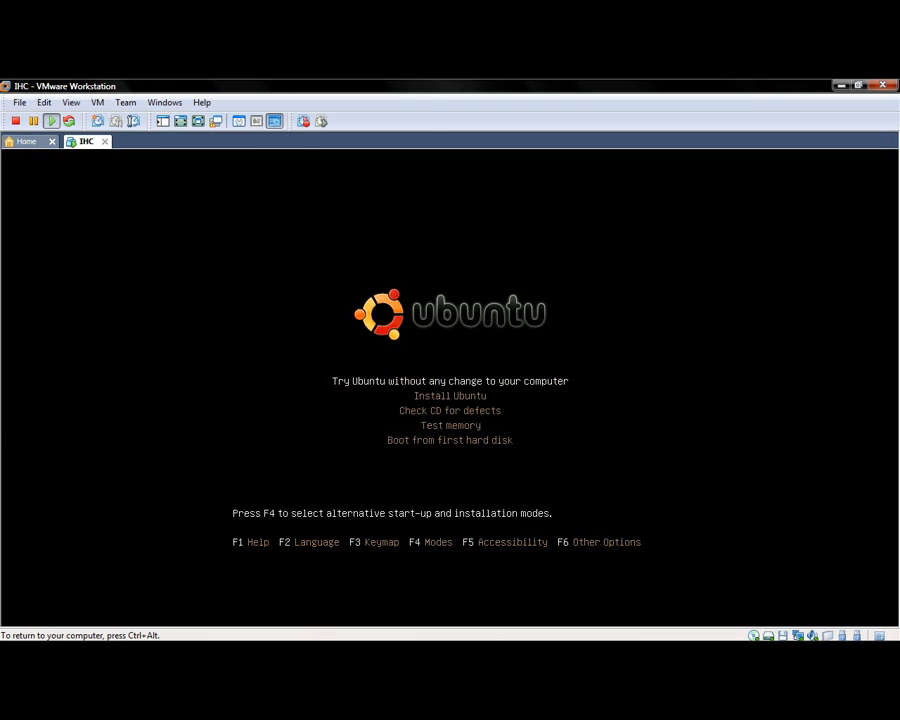
pyautogui.press('Down')
pyautogui.press('Down')
pyautogui.press('Down')
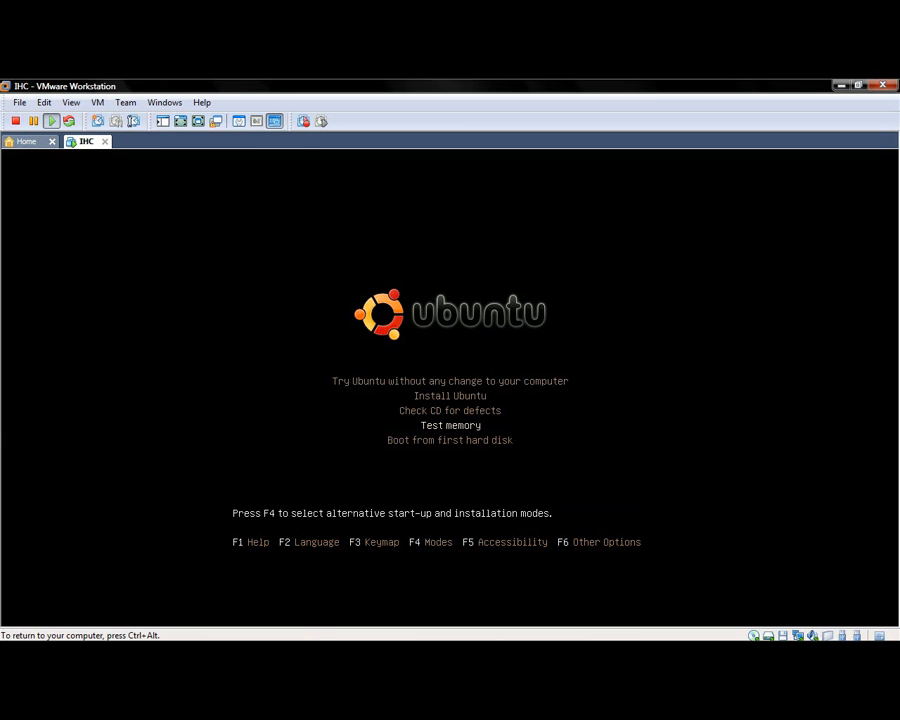
pyautogui.press('Up')
pyautogui.press('Down')
pyautogui.press('Down')
pyautogui.press('Up')
pyautogui.press('Up')
pyautogui.press('Up')
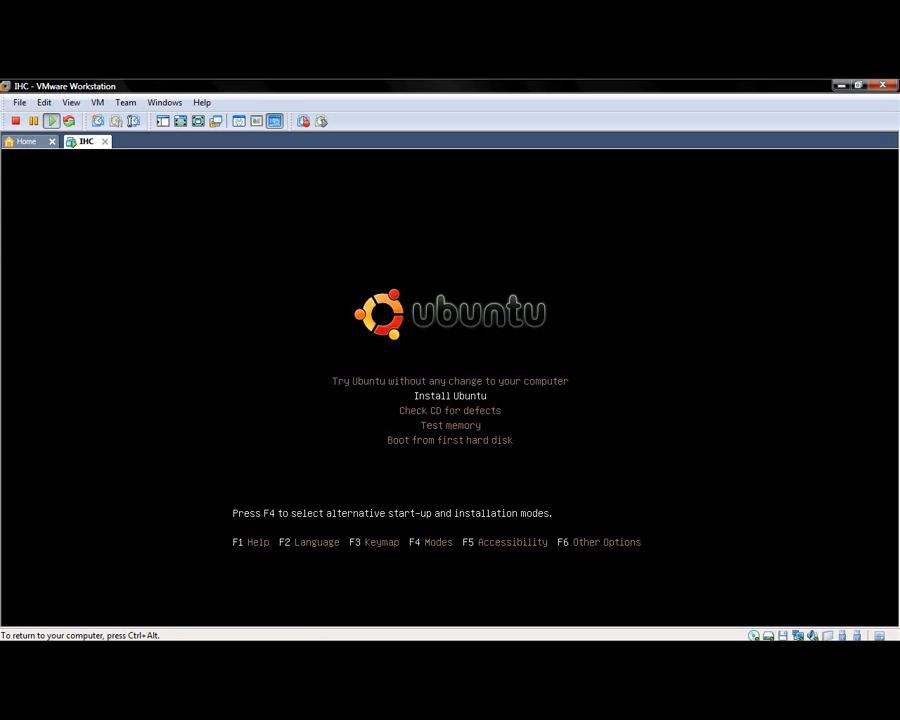
pyautogui.hotkey('ctrl', 'alt')
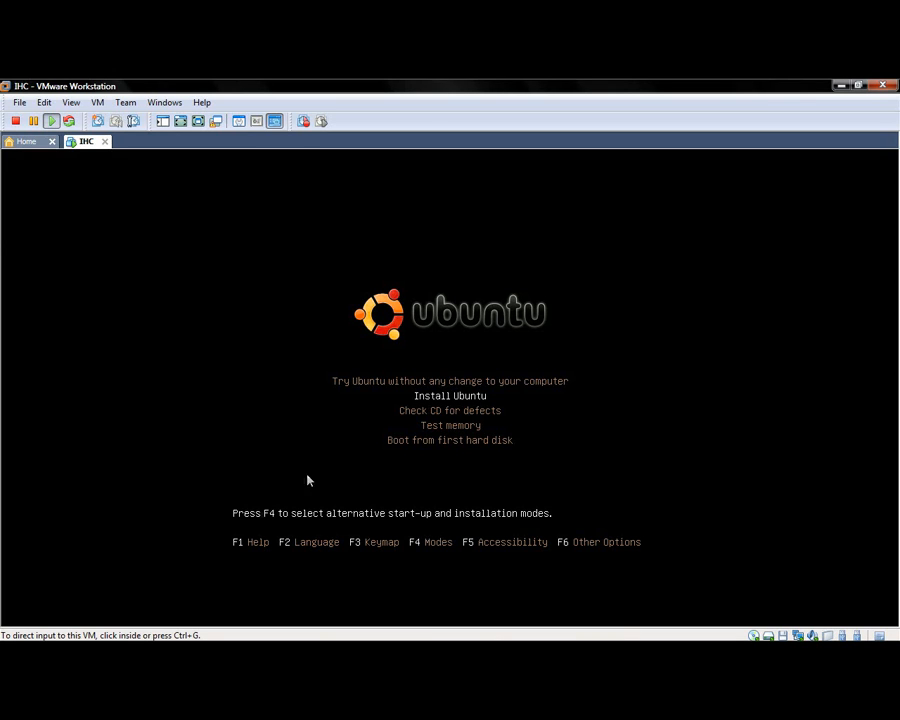
# - Start the Install Ubuntu option from the virtual machine's boot menu
pyautogui.click(463, 399)
pyautogui.press('Down')
pyautogui.press('Up')
pyautogui.press('Return')
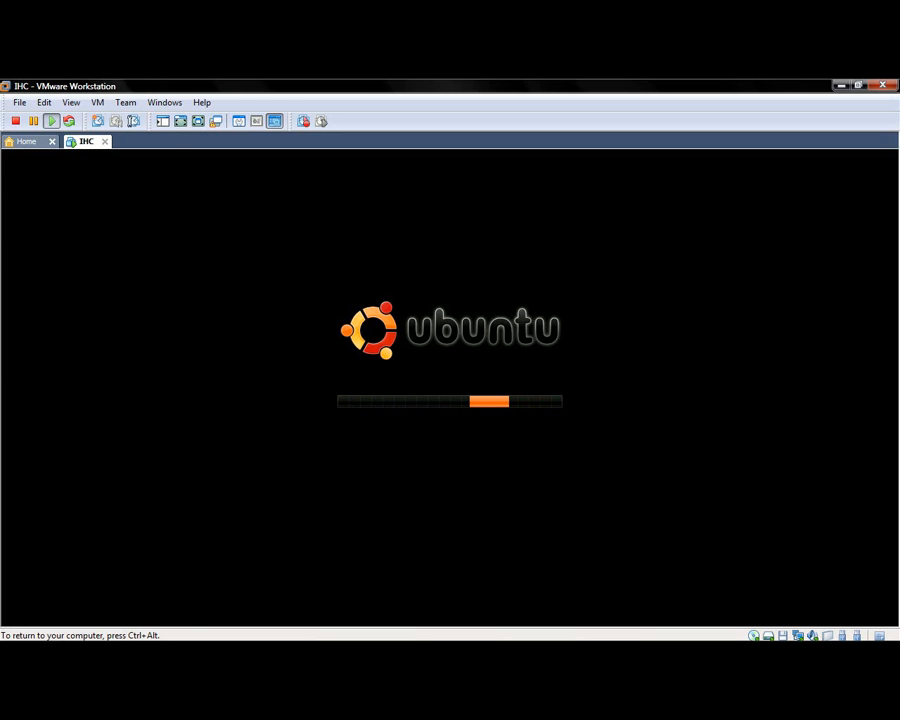
pyautogui.hotkey('ctrl', 'alt')
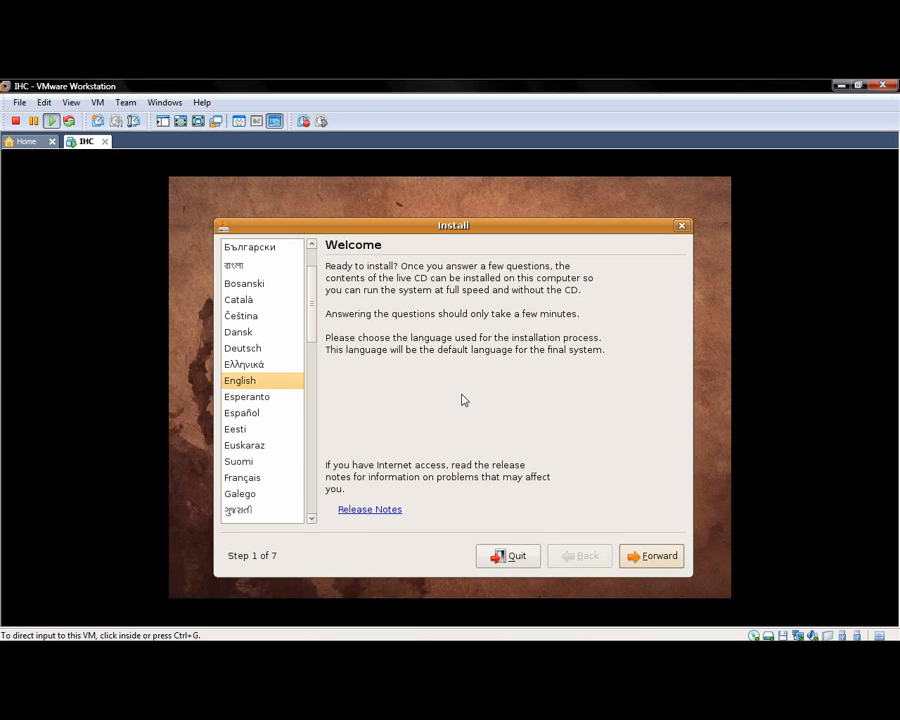
pyautogui.hotkey('alt', 'Tab')
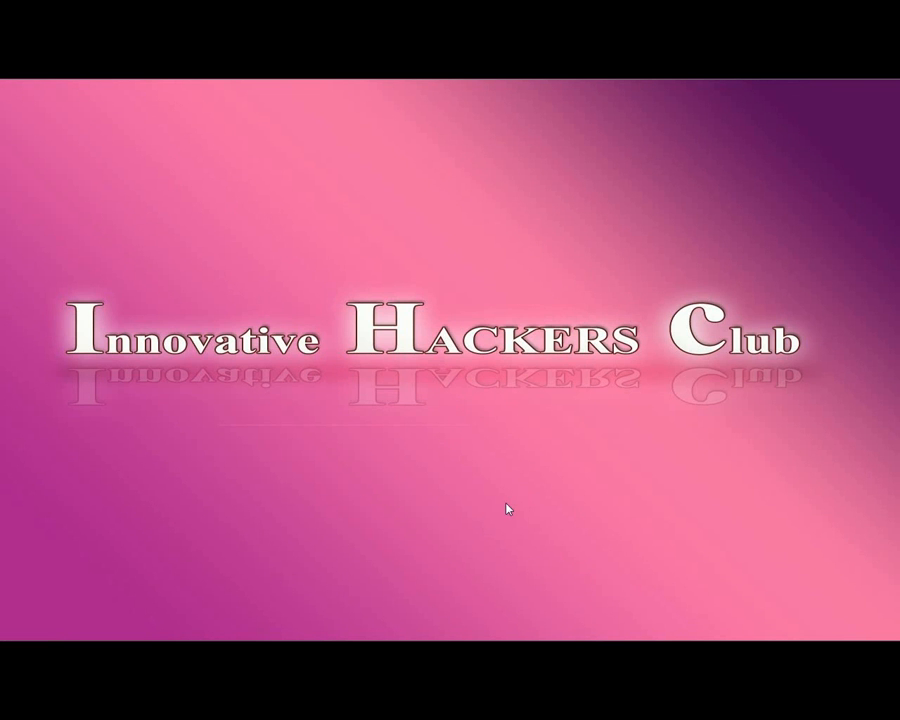
pyautogui.hotkey('alt', 'Tab')
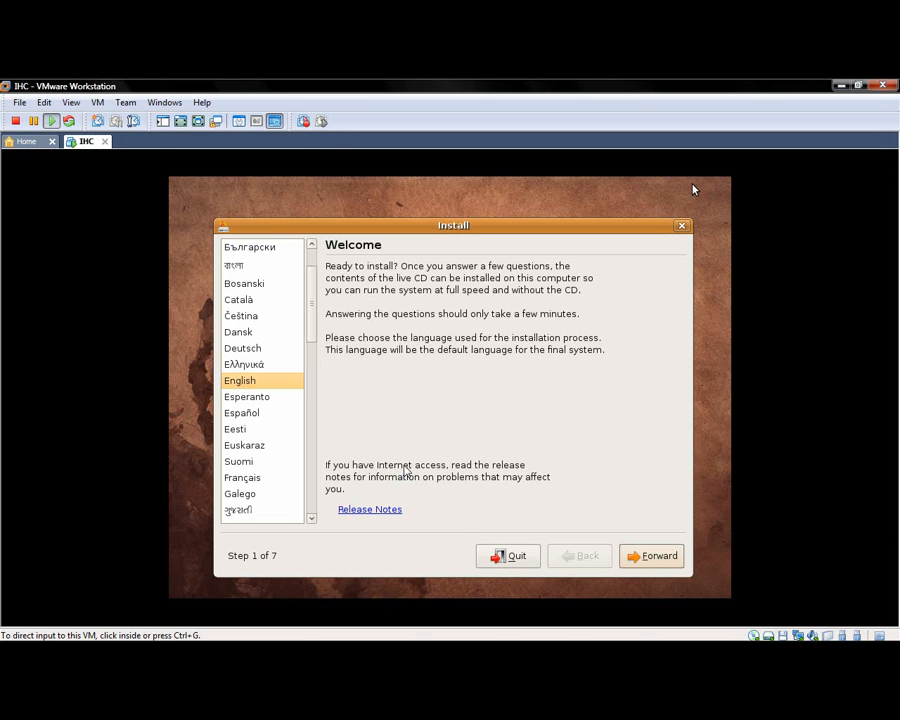
# - Keep English as the installation language and continue to the installer's location page
pyautogui.click(668, 561)
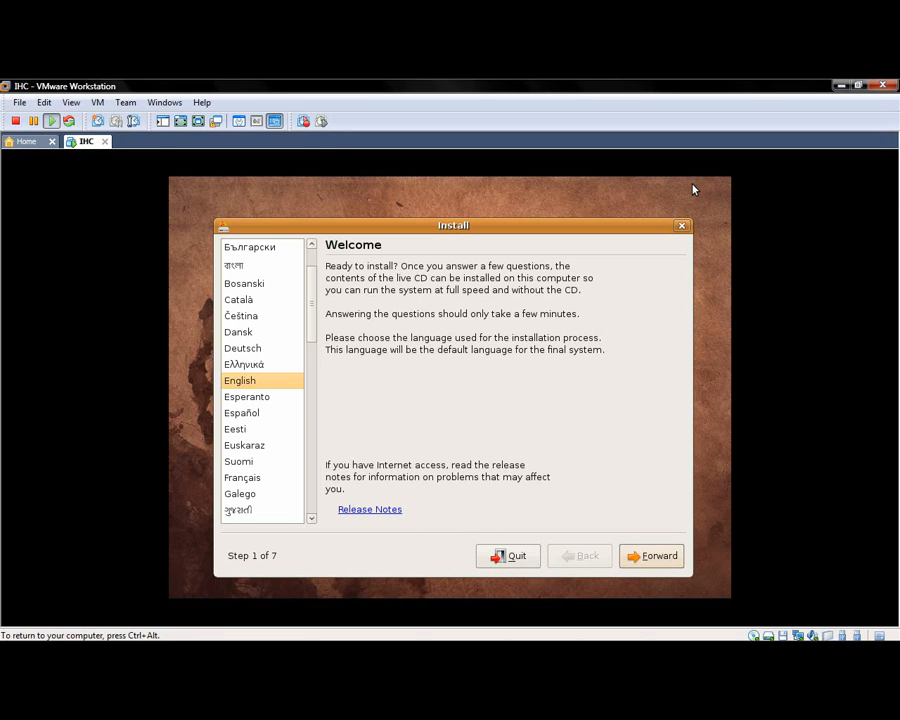
pyautogui.click(664, 555)
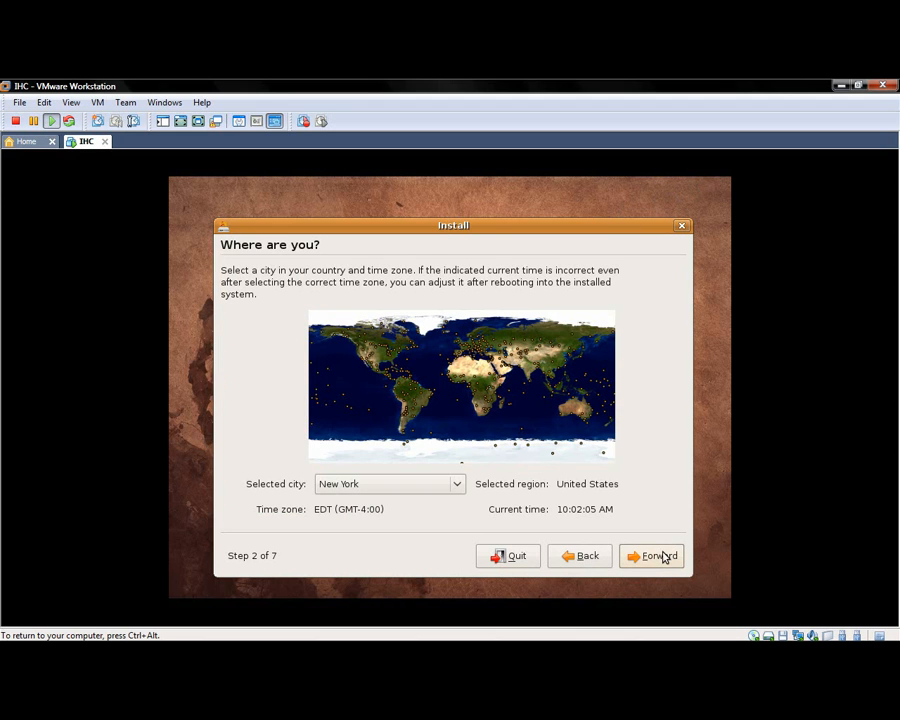
# - Look through the installer's list of selectable cities, from New York through the Asian cities to the start of the Atlantic group
pyautogui.click(349, 486)
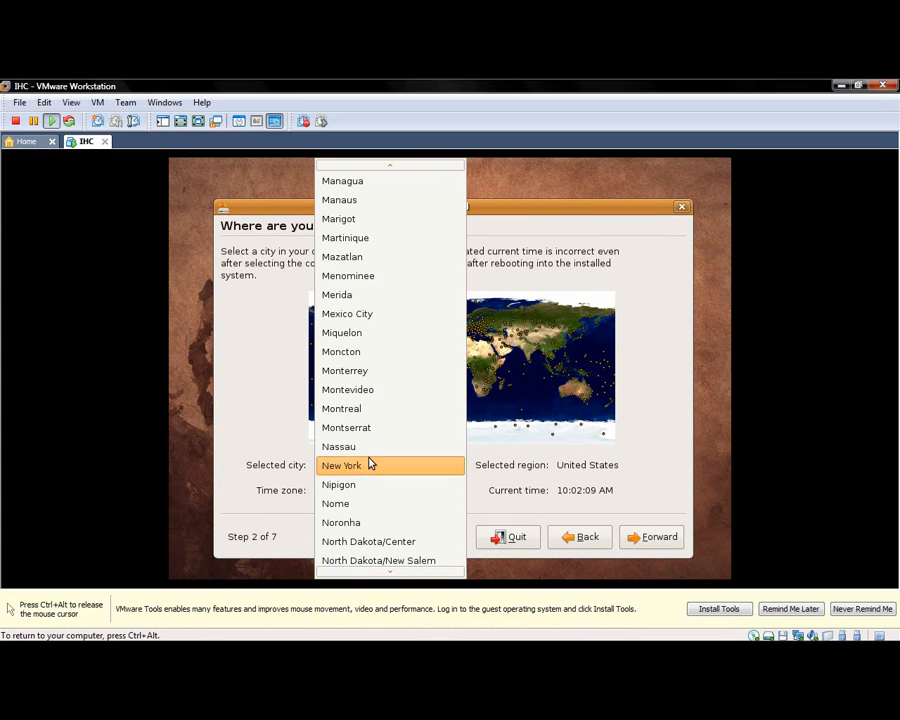
pyautogui.scroll(-2, 390, 503)
pyautogui.scroll(-6, 392, 503)
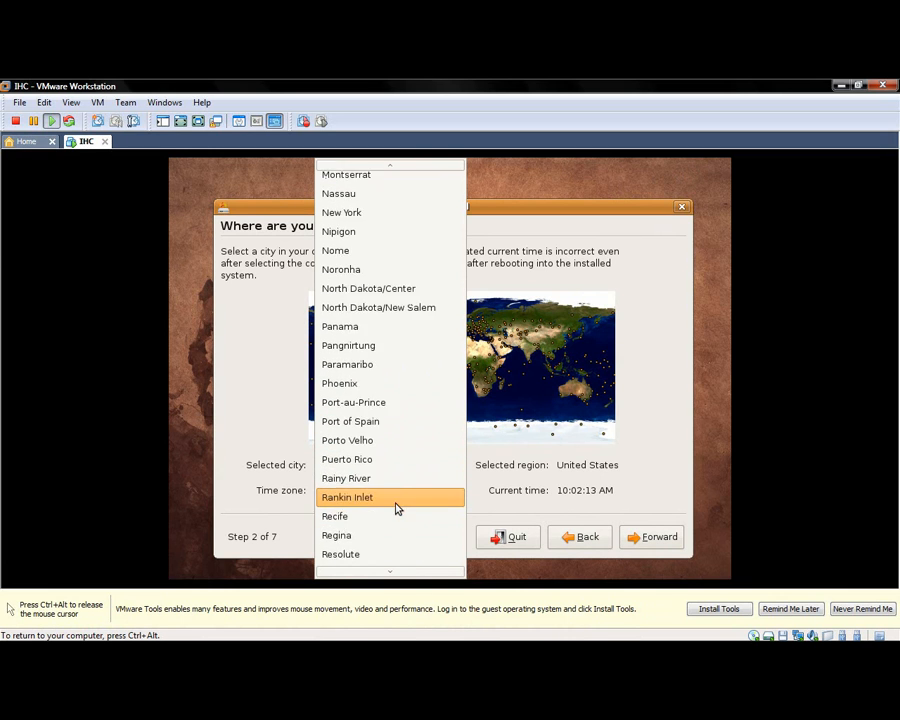
pyautogui.scroll(-3, 396, 505)
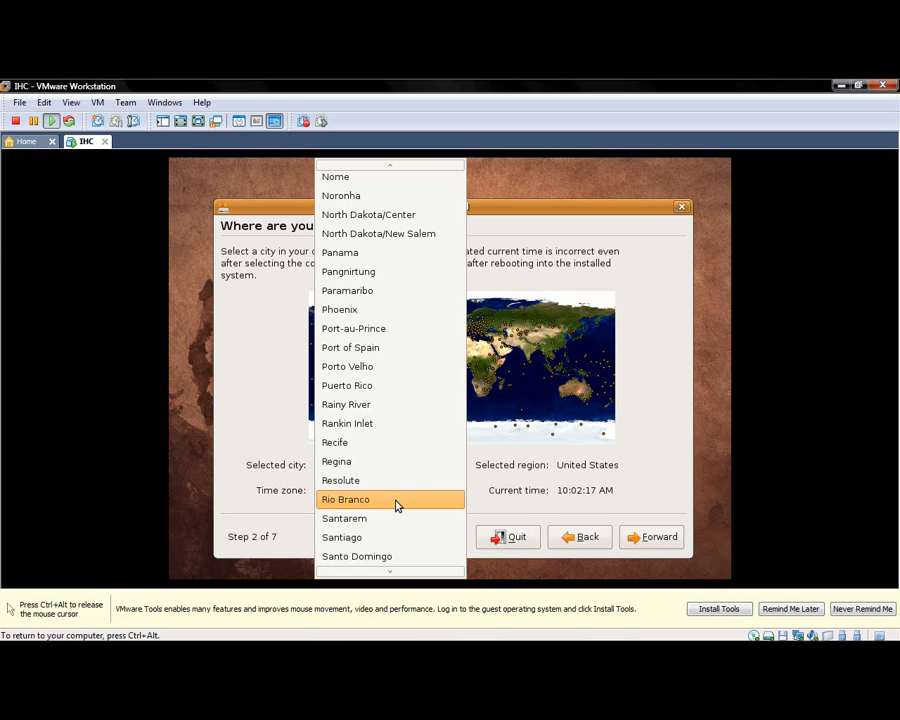
pyautogui.press('Down')
pyautogui.press('Down')
pyautogui.press('Down')
pyautogui.press('Down')
pyautogui.press('Down')
pyautogui.press('Down')
pyautogui.press('Down')
pyautogui.press('Down')
pyautogui.press('Down')
pyautogui.press('Down')
pyautogui.press('Down')
pyautogui.press('Down')
pyautogui.press('Down')
pyautogui.press('Down')
pyautogui.press('Down')
pyautogui.press('Down')
pyautogui.press('Down')
pyautogui.press('Down')
pyautogui.press('Down')
pyautogui.press('Down')
pyautogui.press('Down')
pyautogui.press('Down')
pyautogui.press('Down')
pyautogui.press('Down')
pyautogui.press('Down')
pyautogui.press('Down')
pyautogui.press('Down')
pyautogui.press('Down')
pyautogui.press('Down')
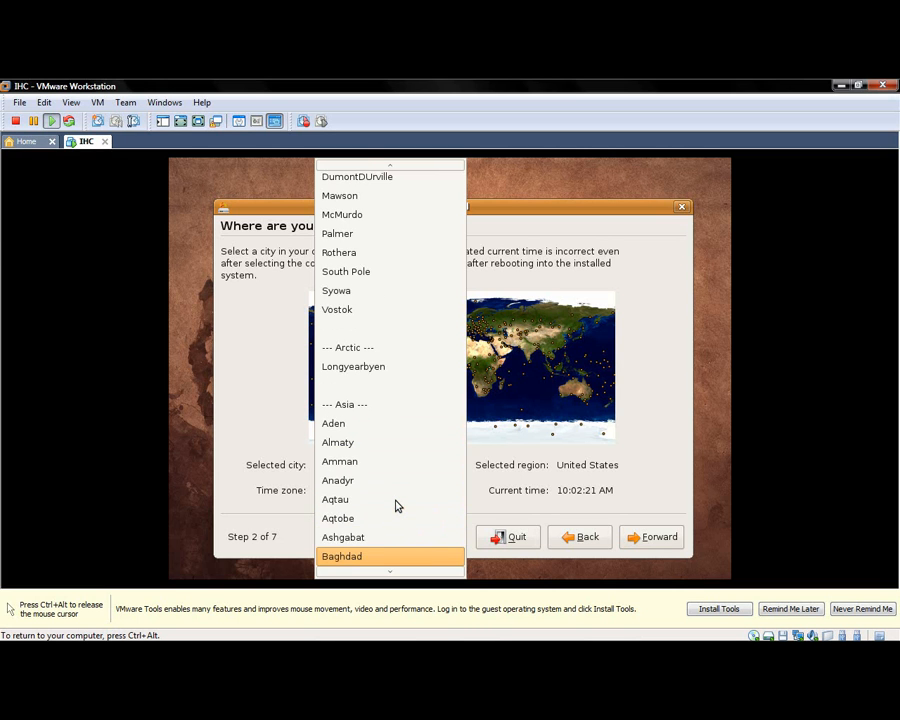
pyautogui.press('Down')
pyautogui.press('Down')
pyautogui.press('Down')
pyautogui.press('Down')
pyautogui.press('Down')
pyautogui.press('Down')
pyautogui.press('Down')
pyautogui.press('Down')
pyautogui.press('Down')
pyautogui.press('Down')
pyautogui.press('Down')
pyautogui.press('Down')
pyautogui.press('Down')
pyautogui.press('Down')
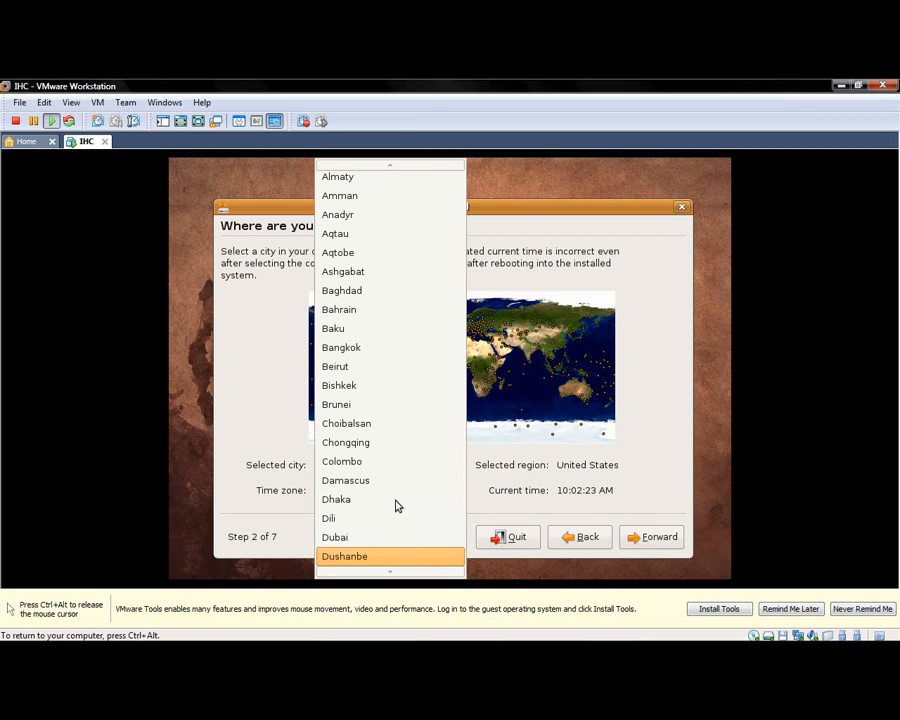
pyautogui.press('Down')
pyautogui.press('Down')
pyautogui.press('Down')
pyautogui.press('Down')
pyautogui.press('Down')
pyautogui.press('Down')
pyautogui.press('Down')
pyautogui.press('Down')
pyautogui.press('Down')
pyautogui.press('Down')
pyautogui.press('Down')
pyautogui.press('Down')
pyautogui.press('Down')
pyautogui.press('Down')
pyautogui.press('Down')
pyautogui.press('Down')
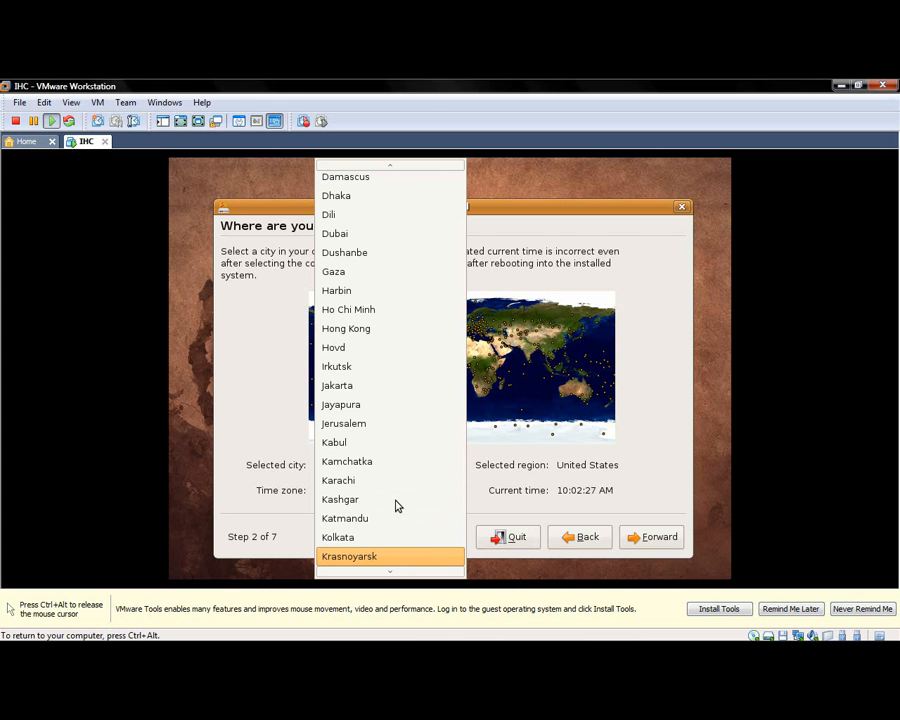
pyautogui.press('Down')
pyautogui.press('Down')
pyautogui.press('Down')
pyautogui.press('Down')
pyautogui.press('Down')
pyautogui.press('Down')
pyautogui.press('Down')
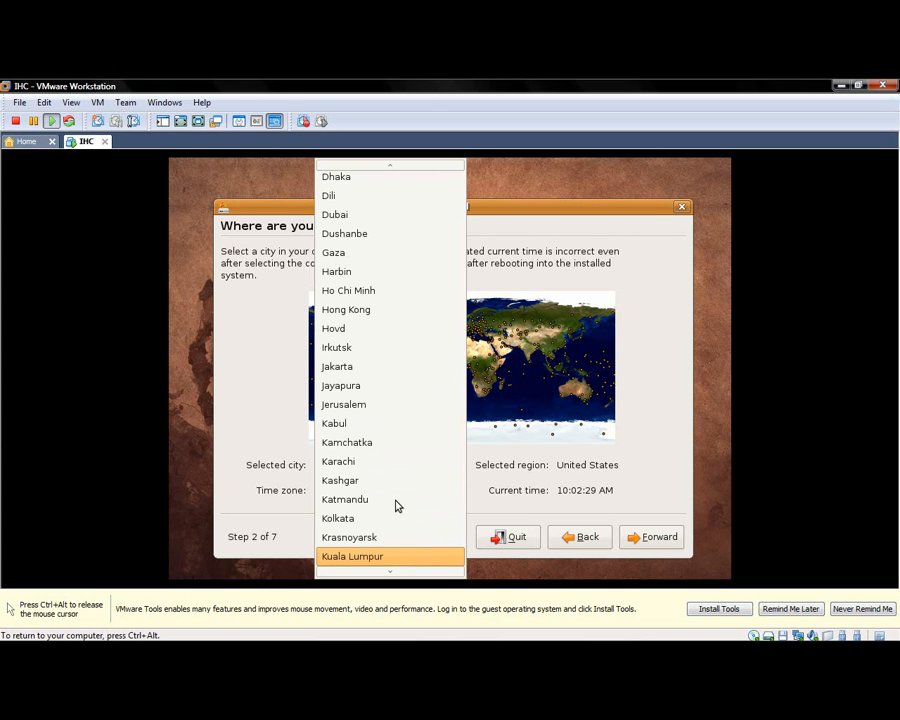
pyautogui.press('Down')
pyautogui.press('Down')
pyautogui.press('Down')
pyautogui.press('Down')
pyautogui.press('Down')
pyautogui.press('Down')
pyautogui.press('Down')
pyautogui.press('Down')
pyautogui.press('Down')
pyautogui.press('Down')
pyautogui.press('Down')
pyautogui.press('Down')
pyautogui.press('Down')
pyautogui.press('Down')
pyautogui.press('Down')
pyautogui.press('Down')
pyautogui.press('Down')
pyautogui.press('Down')
pyautogui.press('Down')
pyautogui.press('Down')
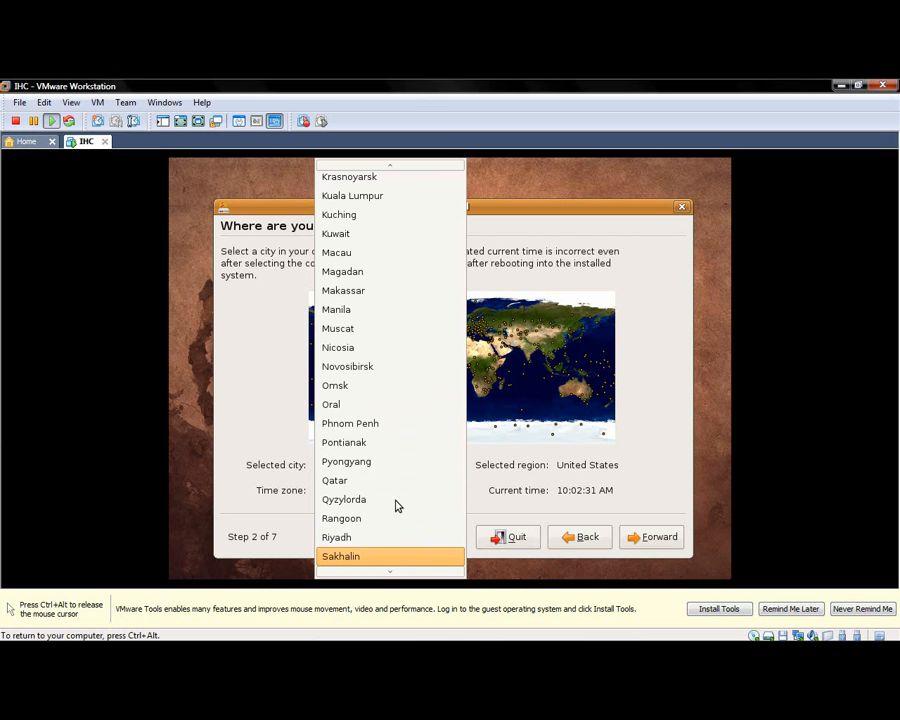
pyautogui.press('Down')
pyautogui.press('Down')
pyautogui.press('Down')
pyautogui.press('Down')
pyautogui.press('Down')
pyautogui.press('Down')
pyautogui.press('Down')
pyautogui.press('Down')
pyautogui.press('Down')
pyautogui.press('Down')
pyautogui.press('Down')
pyautogui.press('Down')
pyautogui.press('Down')
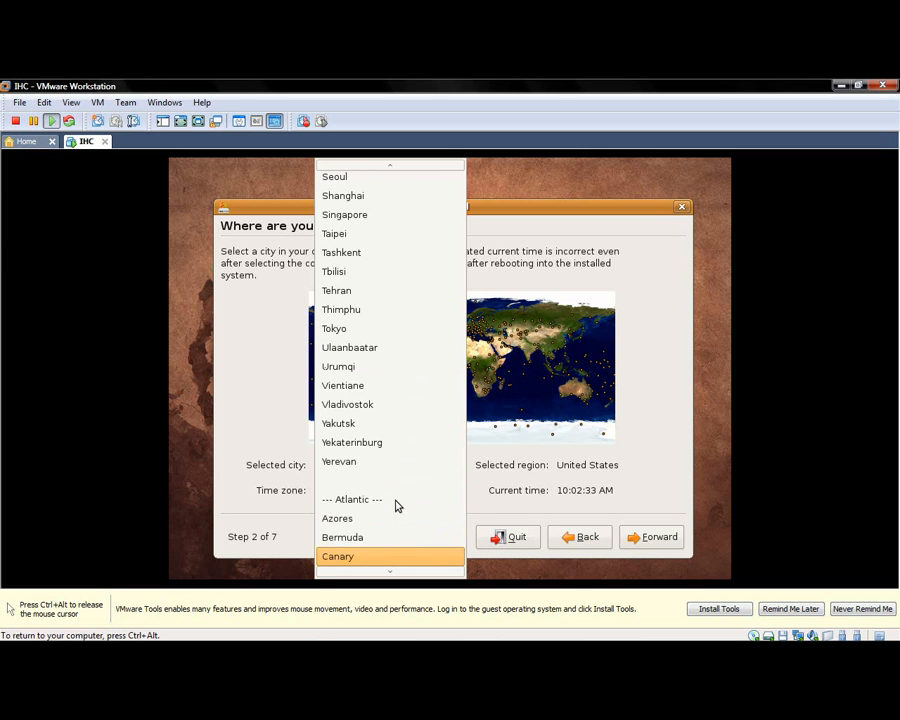
# - Choose Port of Spain as the city for the time zone and continue to the keyboard layout page
pyautogui.press('Up')
pyautogui.press('Up')
pyautogui.press('Up')
pyautogui.press('Up')
pyautogui.press('Up')
pyautogui.press('Up')
pyautogui.press('Up')
pyautogui.press('Up')
pyautogui.press('Up')
pyautogui.press('Up')
pyautogui.press('Up')
pyautogui.press('Up')
pyautogui.press('Up')
pyautogui.press('Up')
pyautogui.press('Up')
pyautogui.press('Up')
pyautogui.press('Up')
pyautogui.press('Up')
pyautogui.press('Up')
pyautogui.press('Up')
pyautogui.press('Up')
pyautogui.press('Up')
pyautogui.press('Up')
pyautogui.press('Up')
pyautogui.press('Up')
pyautogui.press('Up')
pyautogui.press('Up')
pyautogui.press('Up')
pyautogui.press('Up')
pyautogui.press('Up')
pyautogui.press('Up')
pyautogui.press('Up')
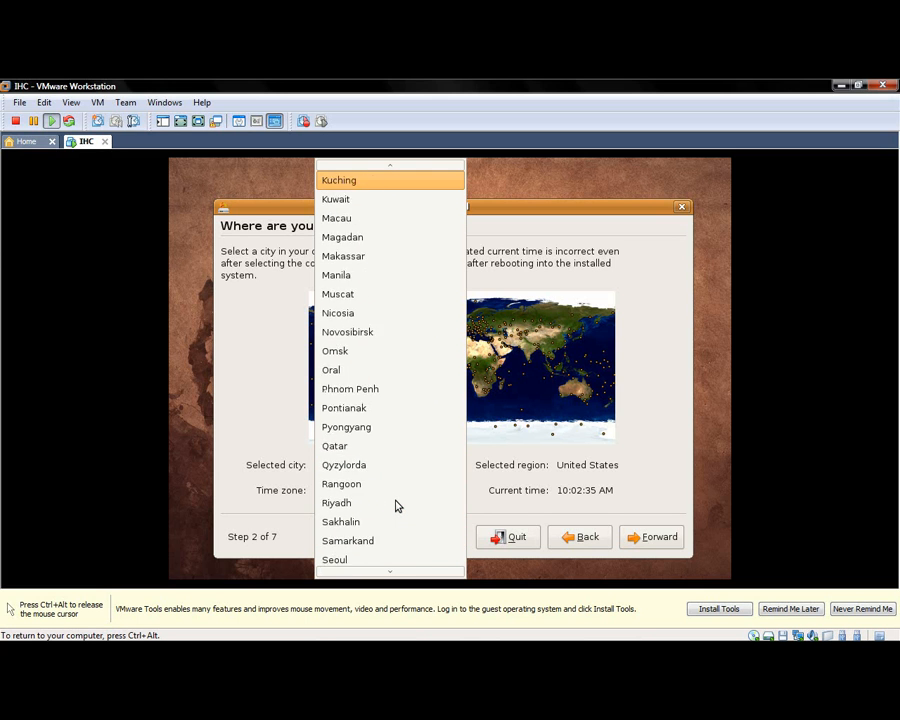
pyautogui.press('Up')
pyautogui.press('Up')
pyautogui.press('Up')
pyautogui.press('Up')
pyautogui.press('Up')
pyautogui.press('Up')
pyautogui.press('Up')
pyautogui.press('Up')
pyautogui.press('Up')
pyautogui.press('Up')
pyautogui.press('Up')
pyautogui.press('Up')
pyautogui.press('Up')
pyautogui.press('Up')
pyautogui.press('Up')
pyautogui.press('Up')
pyautogui.press('Up')
pyautogui.press('Up')
pyautogui.press('Up')
pyautogui.press('Up')
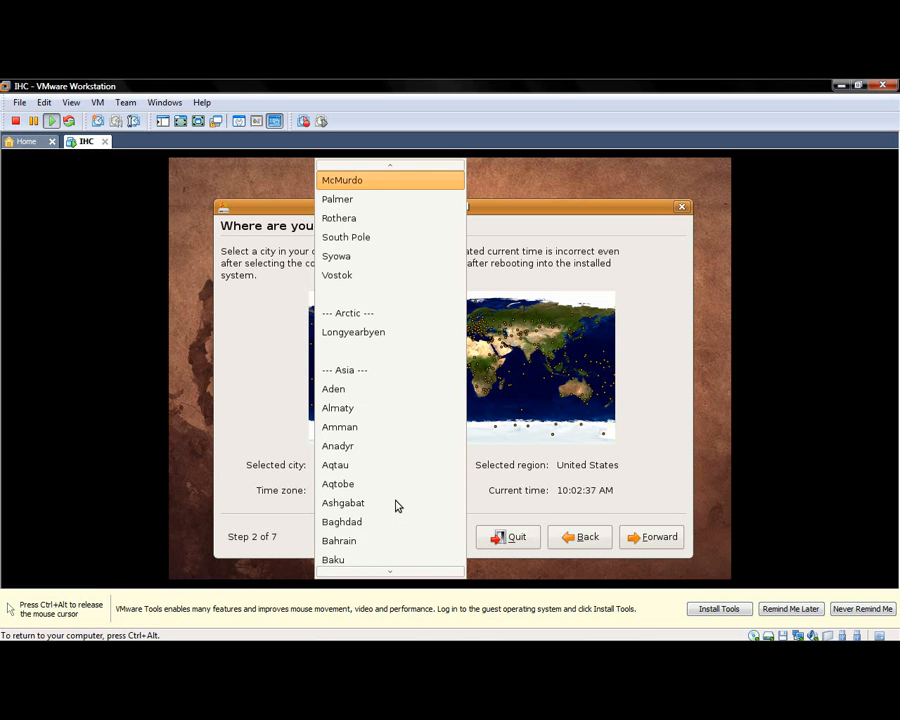
pyautogui.press('Up')
pyautogui.press('Up')
pyautogui.press('Up')
pyautogui.press('Up')
pyautogui.press('Up')
pyautogui.press('Up')
pyautogui.press('Up')
pyautogui.press('Up')
pyautogui.press('Up')
pyautogui.press('Up')
pyautogui.press('Up')
pyautogui.press('Up')
pyautogui.press('Up')
pyautogui.press('Up')
pyautogui.press('Up')
pyautogui.press('Up')
pyautogui.press('Up')
pyautogui.press('Up')
pyautogui.press('Up')
pyautogui.press('Up')
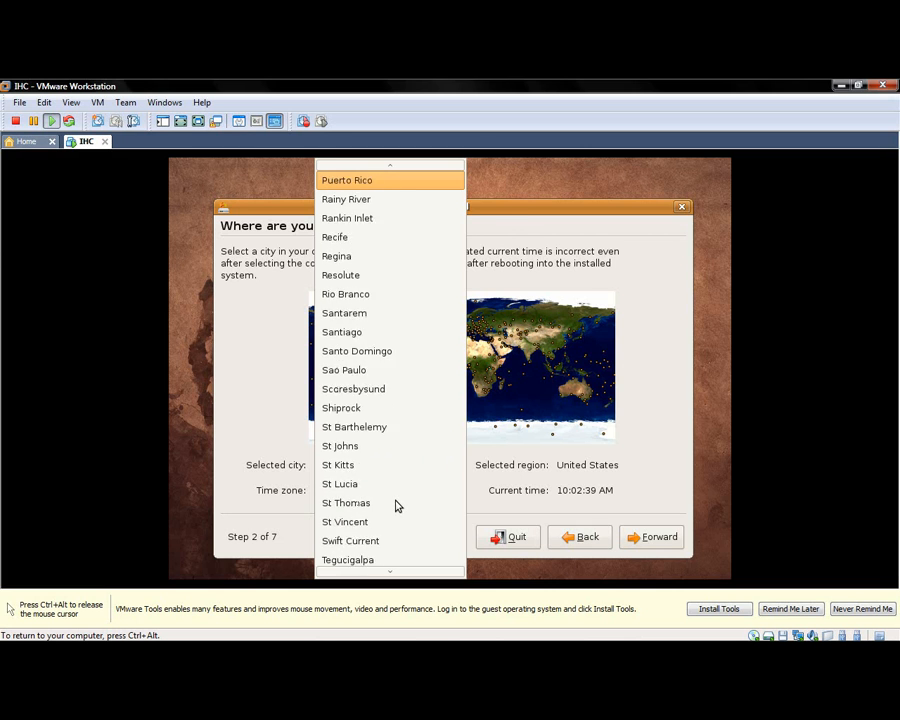
pyautogui.press('Return')
pyautogui.click(660, 545)
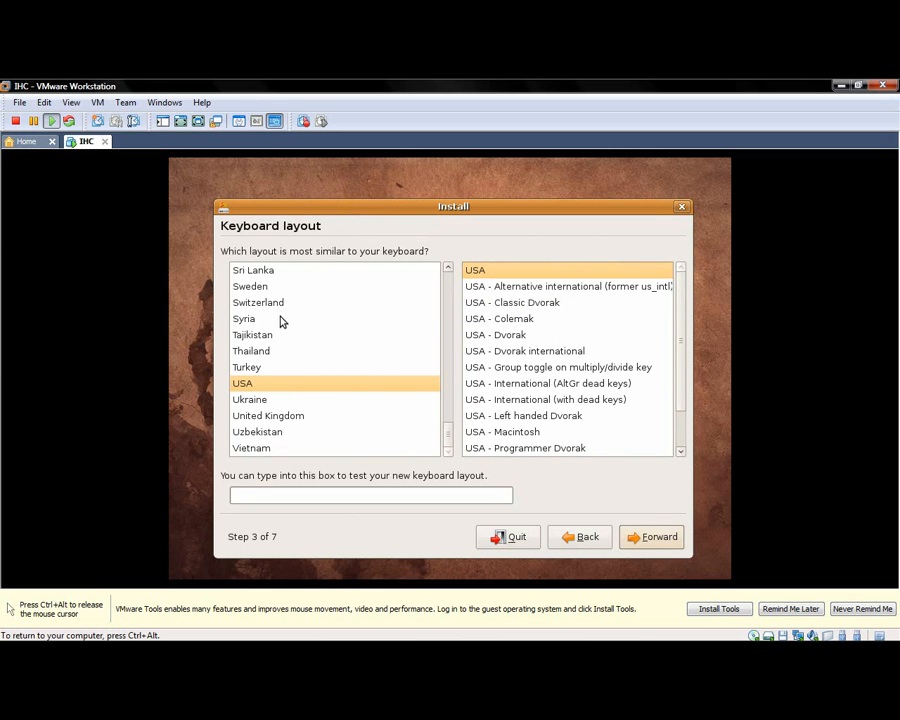
# - Set the keyboard layout to India with the Tamil variant
pyautogui.click(303, 272)
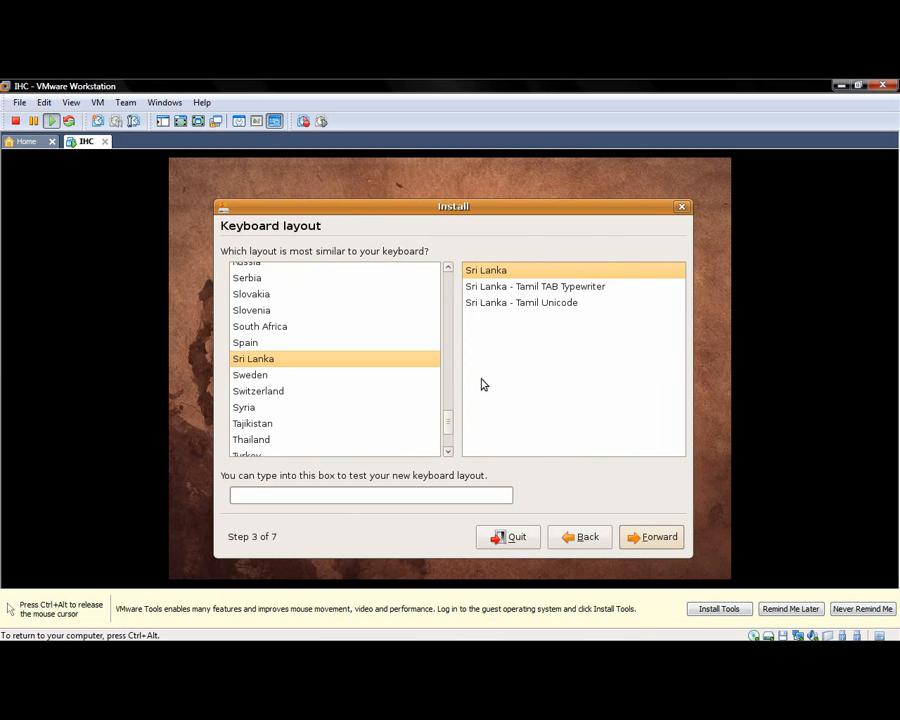
pyautogui.write('i')
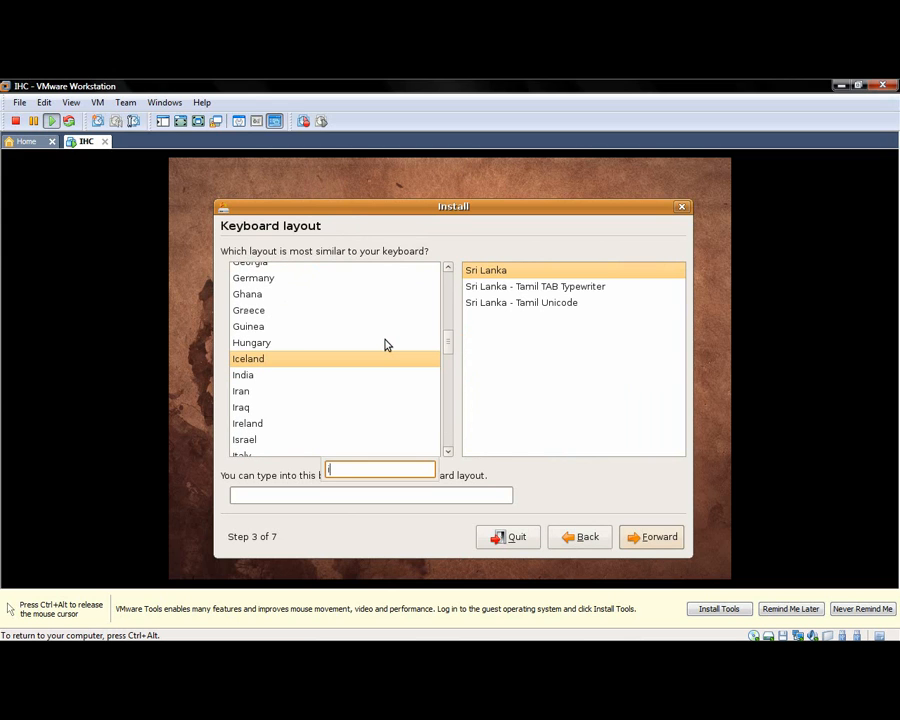
pyautogui.press('Down')
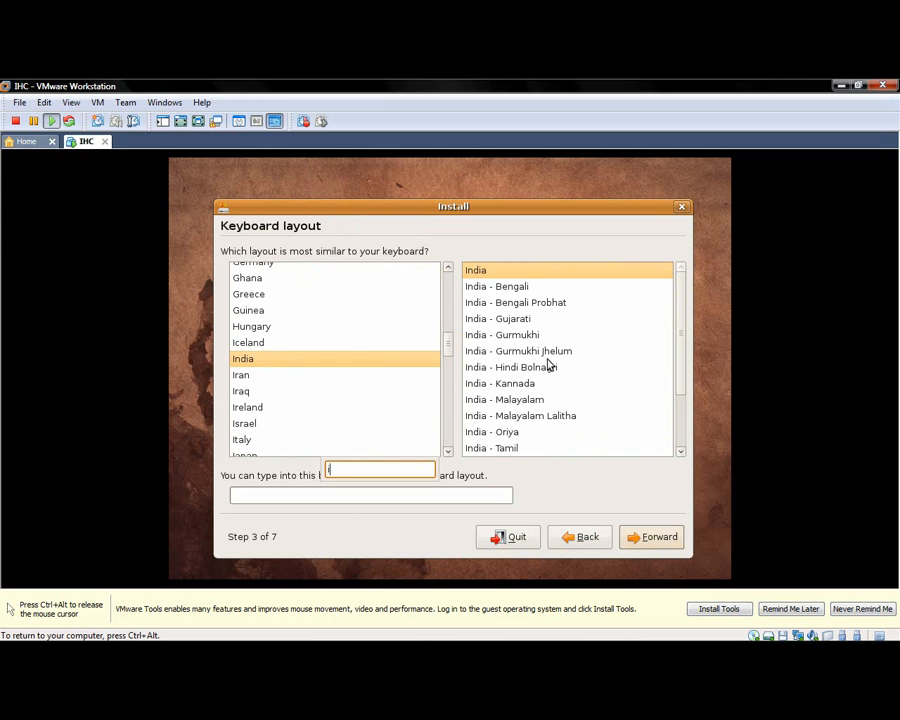
pyautogui.click(528, 446)
# - Test the chosen keyboard layout with some sample characters, clear them and continue to the disk preparation page
pyautogui.click(420, 497)
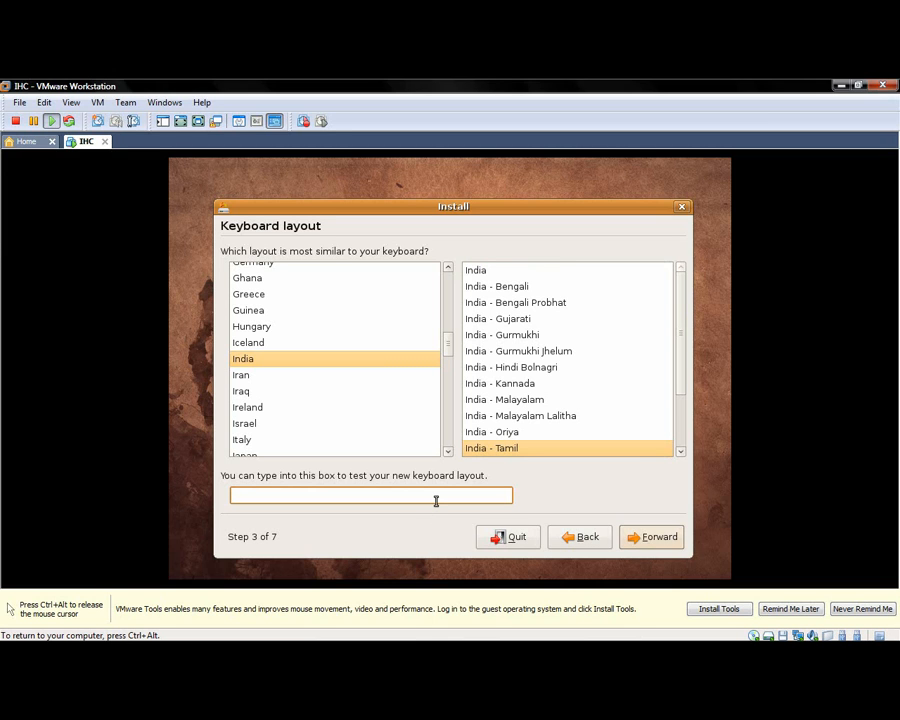
pyautogui.write('judhydhsksl')
pyautogui.press('BackSpace')
pyautogui.press('BackSpace')
pyautogui.press('BackSpace')
pyautogui.press('BackSpace')
pyautogui.press('BackSpace')
pyautogui.press('BackSpace')
pyautogui.press('BackSpace')
pyautogui.press('BackSpace')
pyautogui.press('BackSpace')
pyautogui.press('BackSpace')
pyautogui.press('BackSpace')
pyautogui.write('qwert')
pyautogui.press('BackSpace')
pyautogui.press('BackSpace')
pyautogui.press('BackSpace')
pyautogui.press('BackSpace')
pyautogui.press('BackSpace')
pyautogui.click(668, 536)
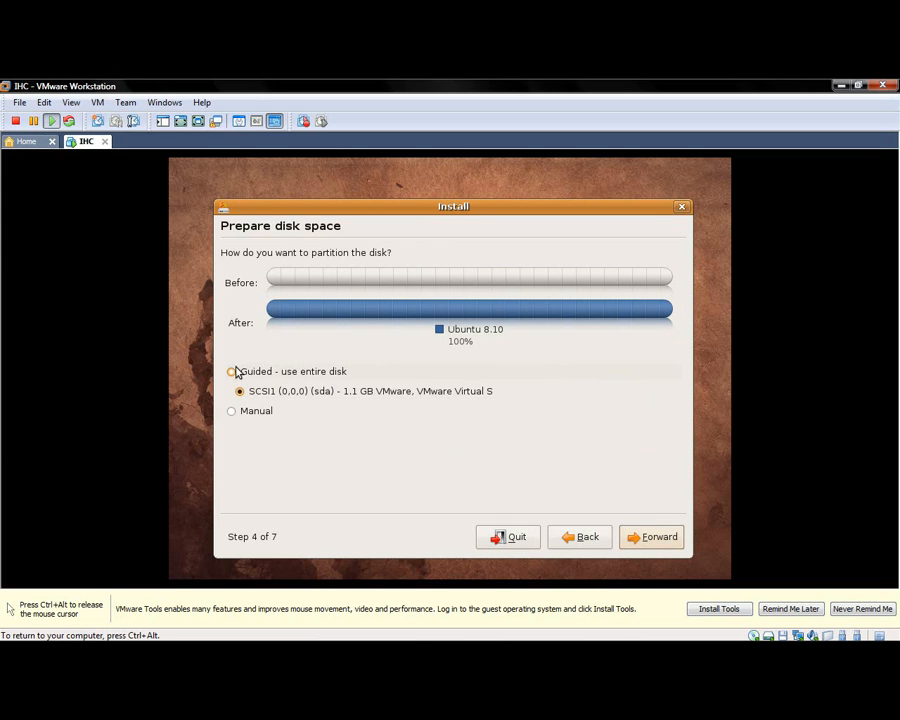
# - Use the entire SCSI1 (sda) disk with guided partitioning and continue without returning to the partitioner
pyautogui.click(313, 396)
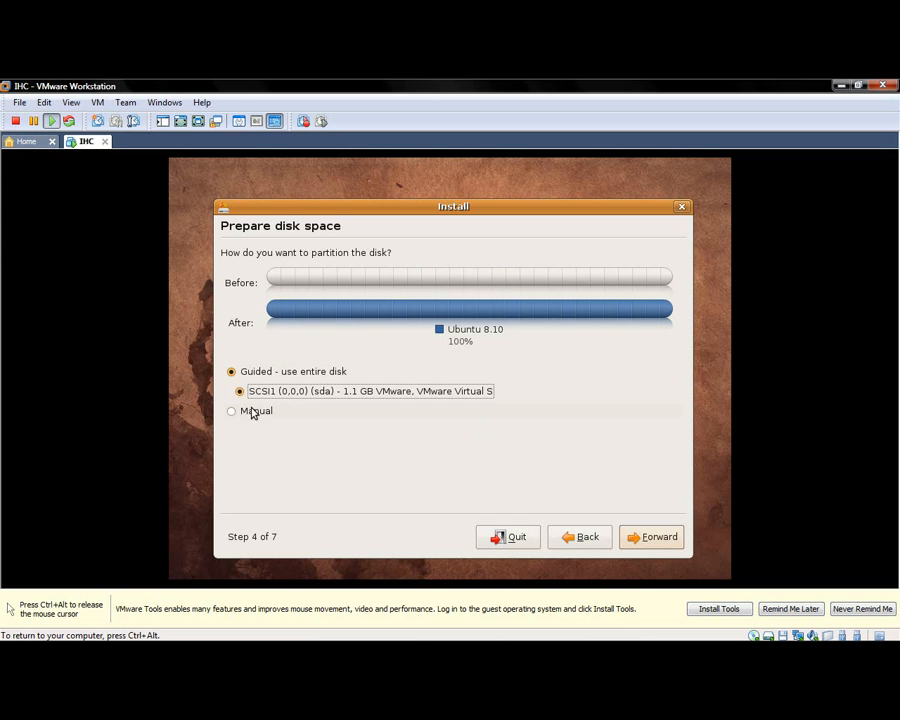
pyautogui.click(305, 378)
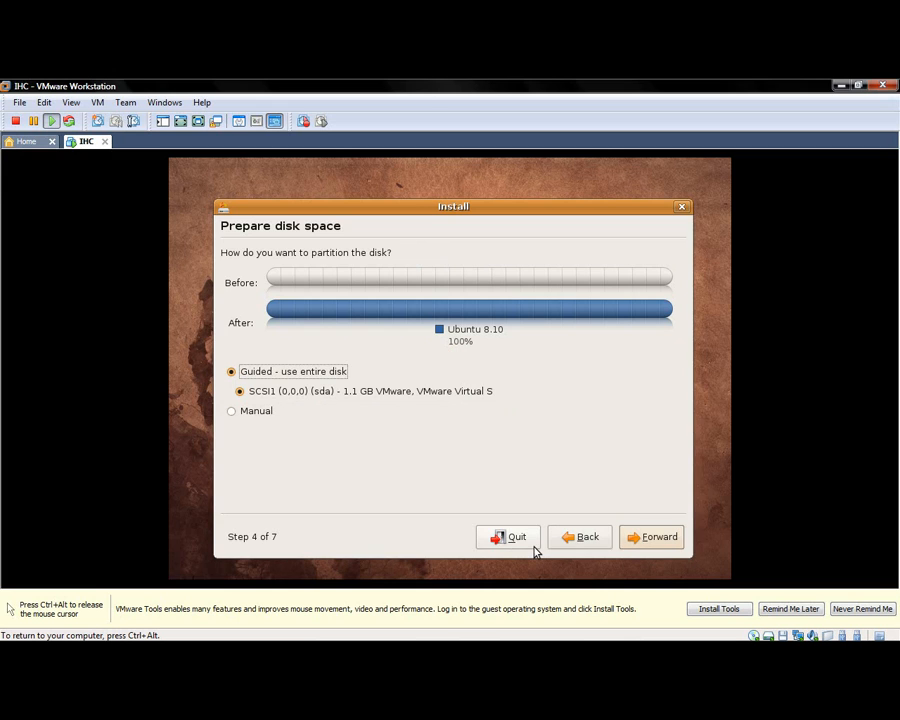
pyautogui.press('Tab')
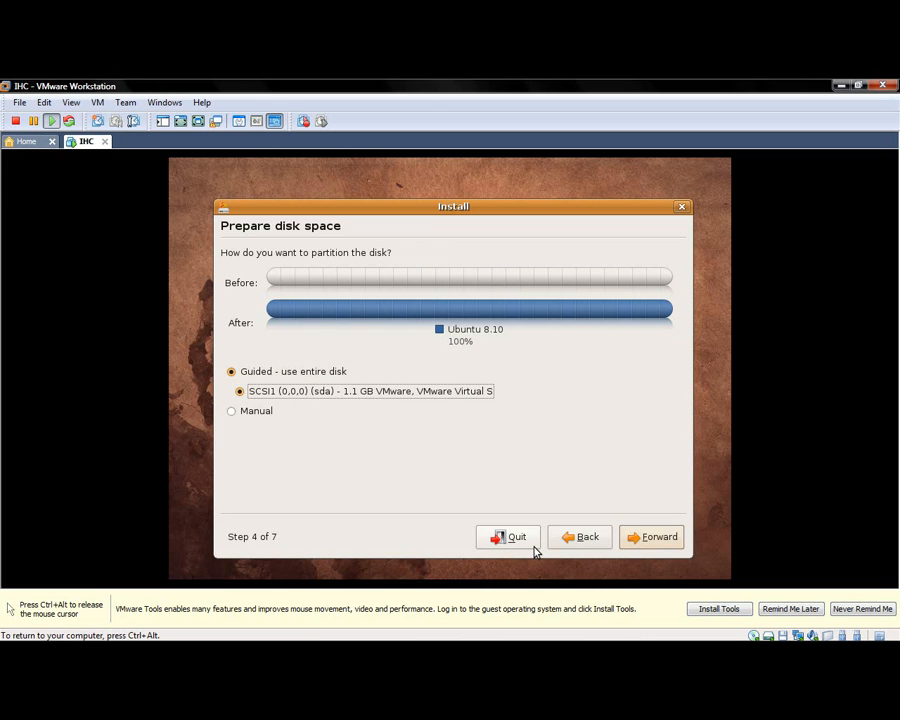
pyautogui.hotkey('ctrl', 'alt')
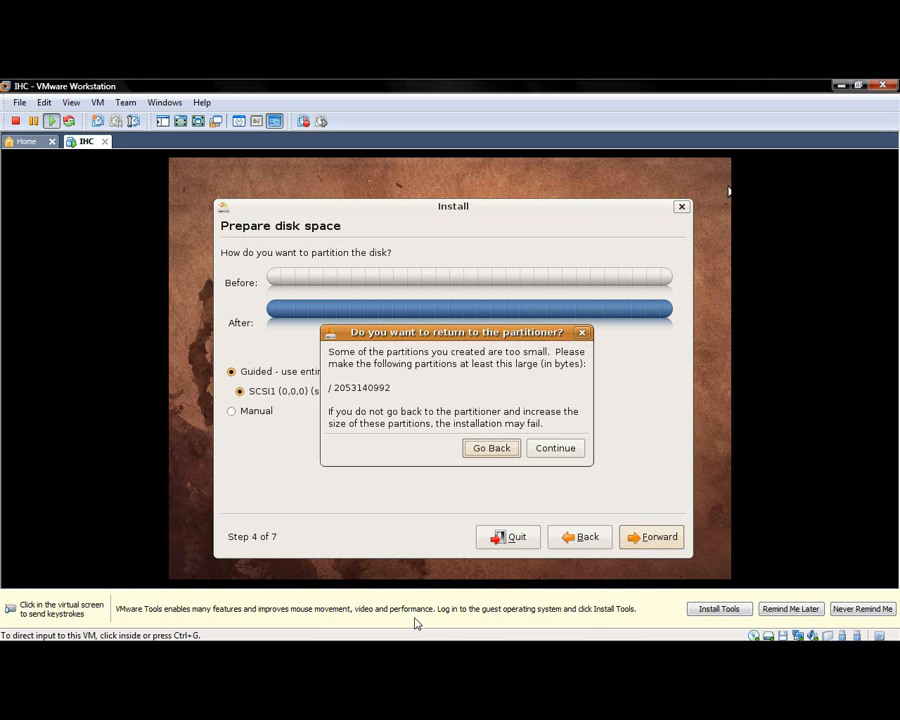
pyautogui.click(458, 336)
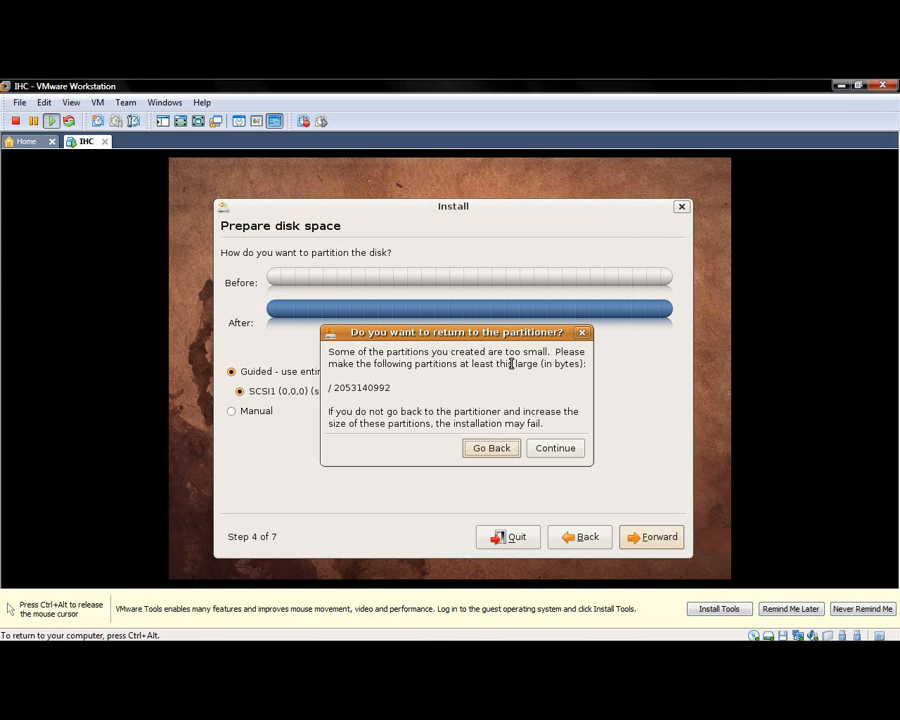
pyautogui.click(549, 452)
pyautogui.press('Return')
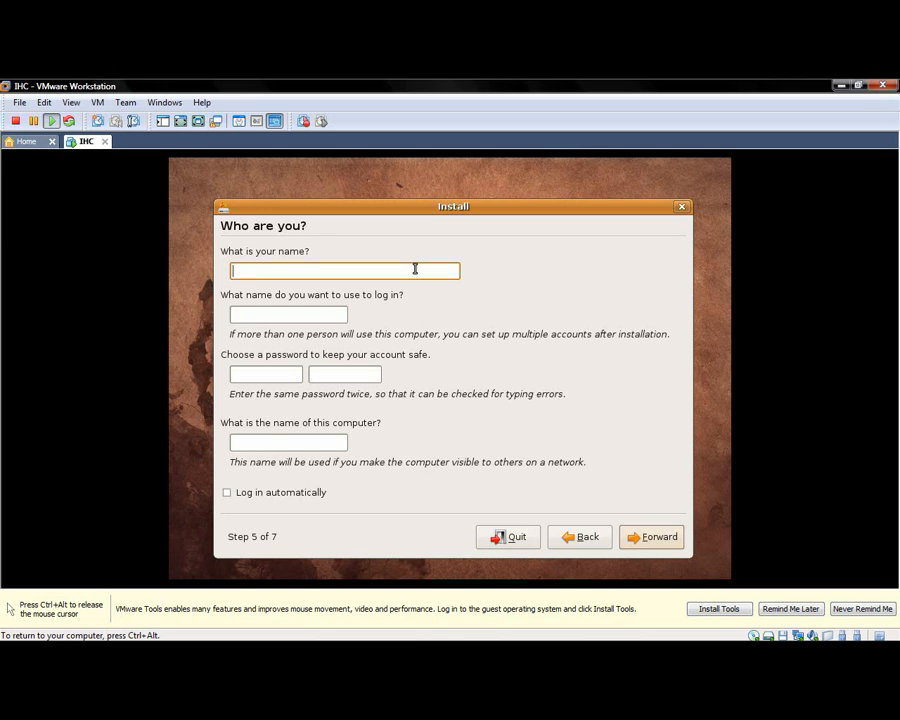
# - Enter ihc as the name of the new Ubuntu account and keep the suggested login name
pyautogui.write('ihc')
pyautogui.press('Tab')
pyautogui.press('Tab')
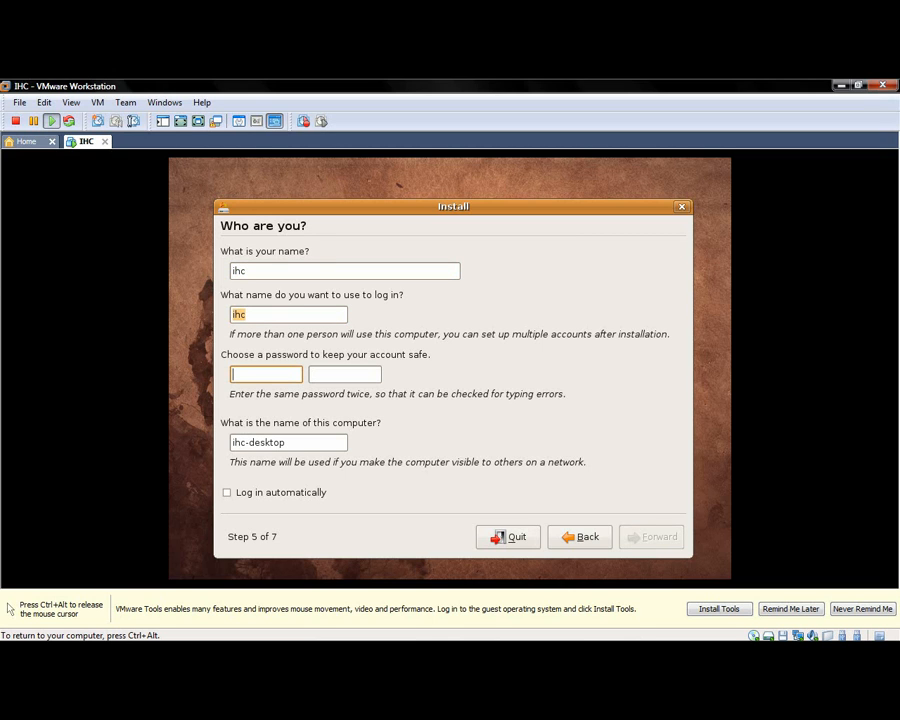
# - Enter the account password and repeat it in the confirmation field, correcting the mistyped repetition
pyautogui.write('i●●●●●')
pyautogui.press('Tab')
pyautogui.write('●●●●●')
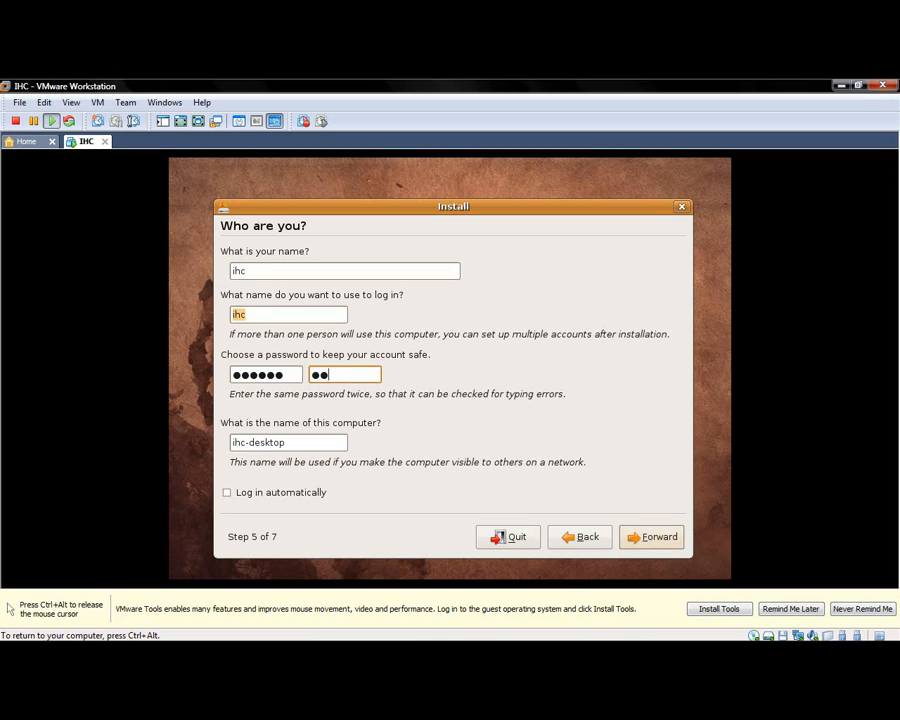
pyautogui.write('●')
pyautogui.press('BackSpace')
pyautogui.press('BackSpace')
pyautogui.press('BackSpace')
pyautogui.press('BackSpace')
pyautogui.press('BackSpace')
pyautogui.press('BackSpace')
pyautogui.write('●●●●●●')
# - Enable automatic login for the account and start the Ubuntu installation with the summarized settings
pyautogui.click(280, 500)
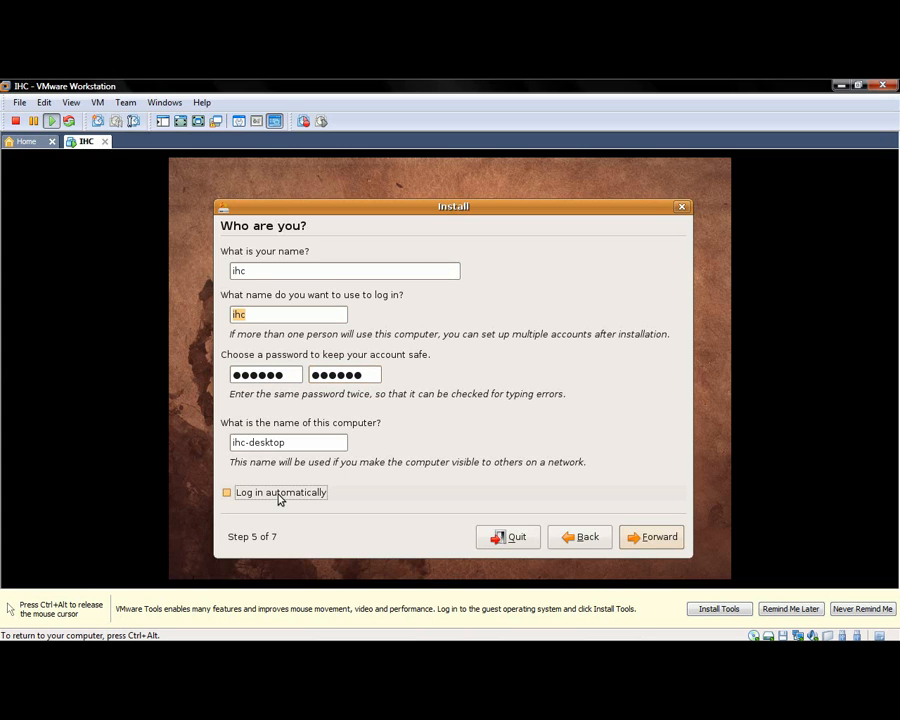
pyautogui.click(652, 538)
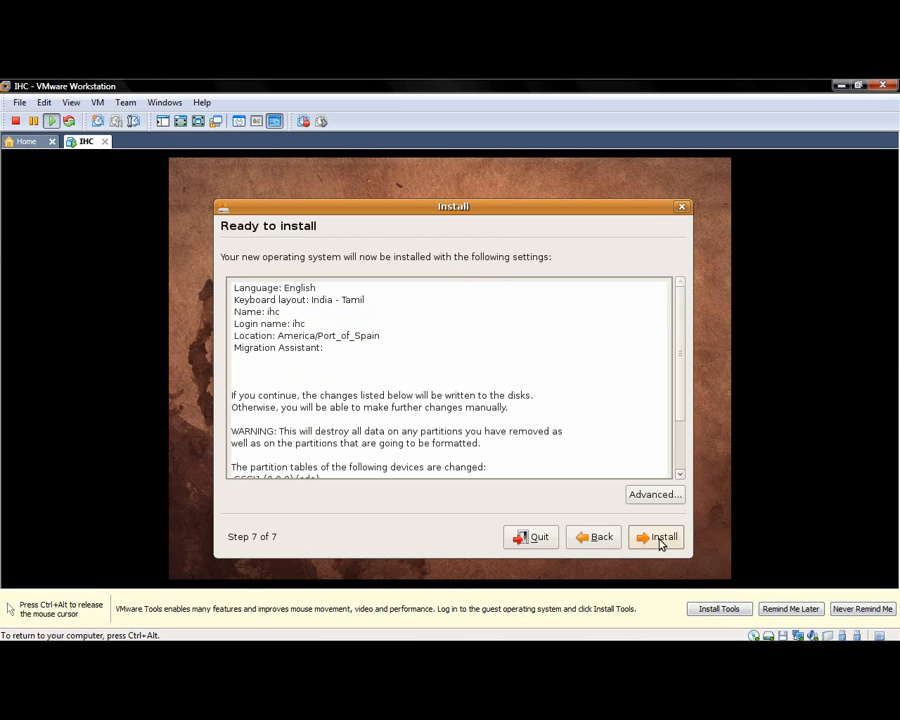
pyautogui.click(660, 540)
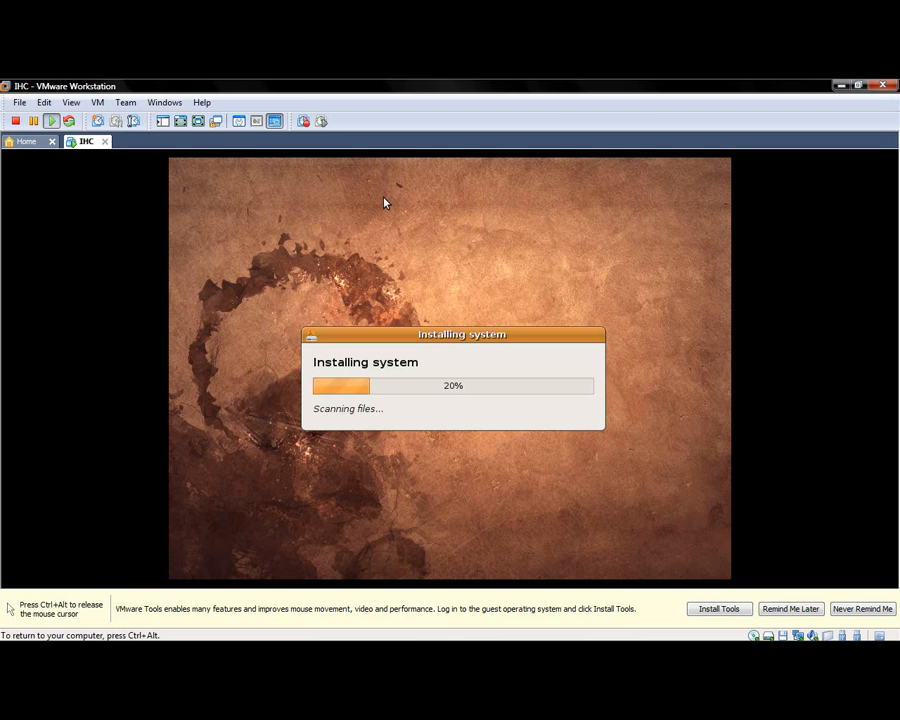
# - Move the installation progress window to the upper edge of the guest desktop and permanently dismiss the VMware Tools reminder
pyautogui.moveTo(447, 341); pyautogui.dragTo(545, 168)
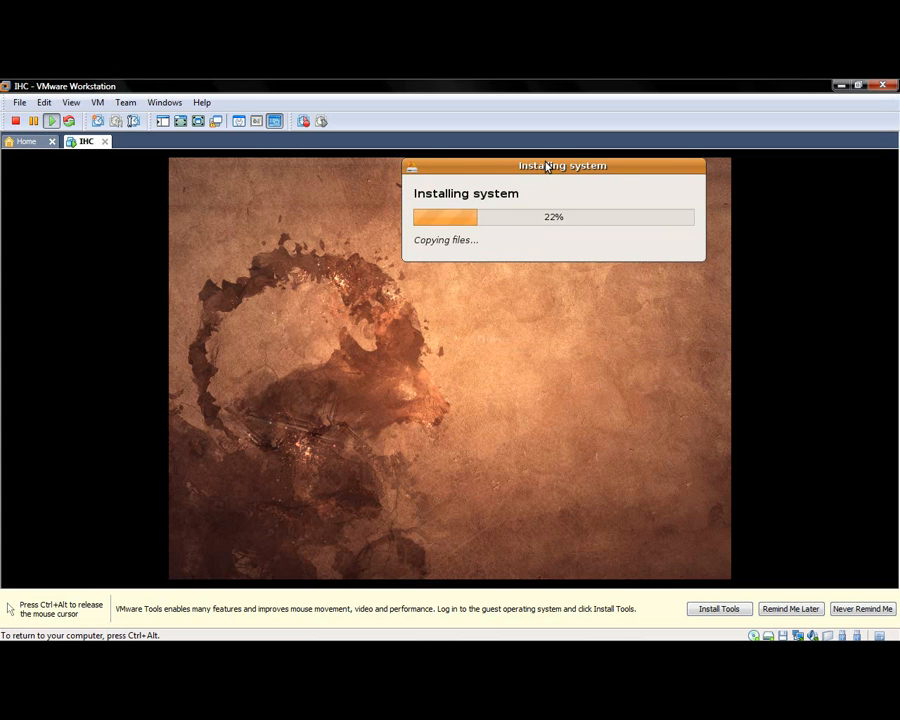
pyautogui.hotkey('ctrl', 'alt')
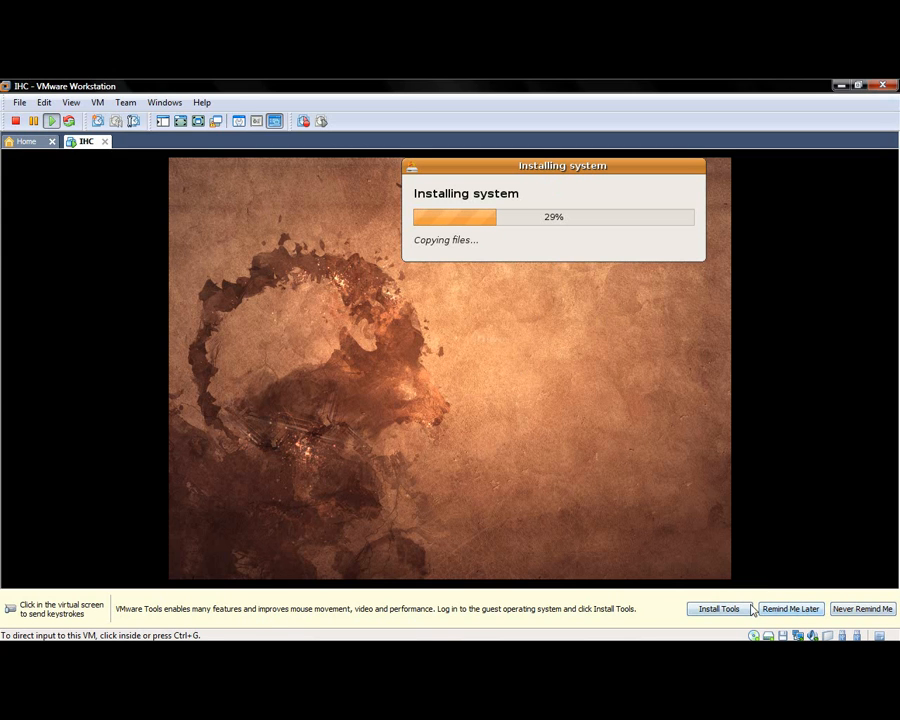
pyautogui.click(848, 607)
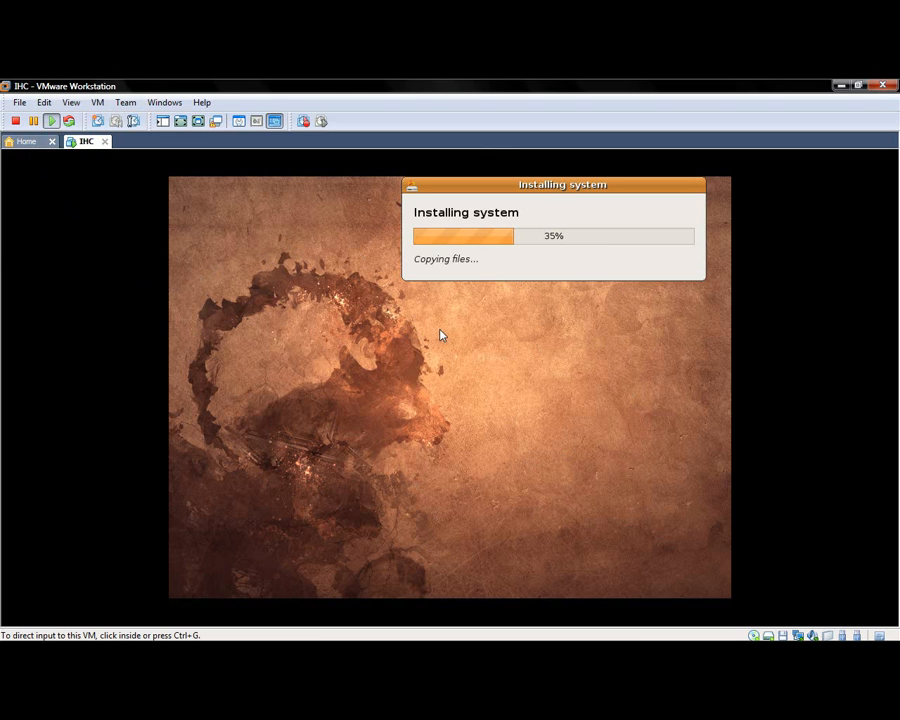
# - Switch the virtual machine to full screen during the installation and return it to windowed view
pyautogui.click(189, 122)
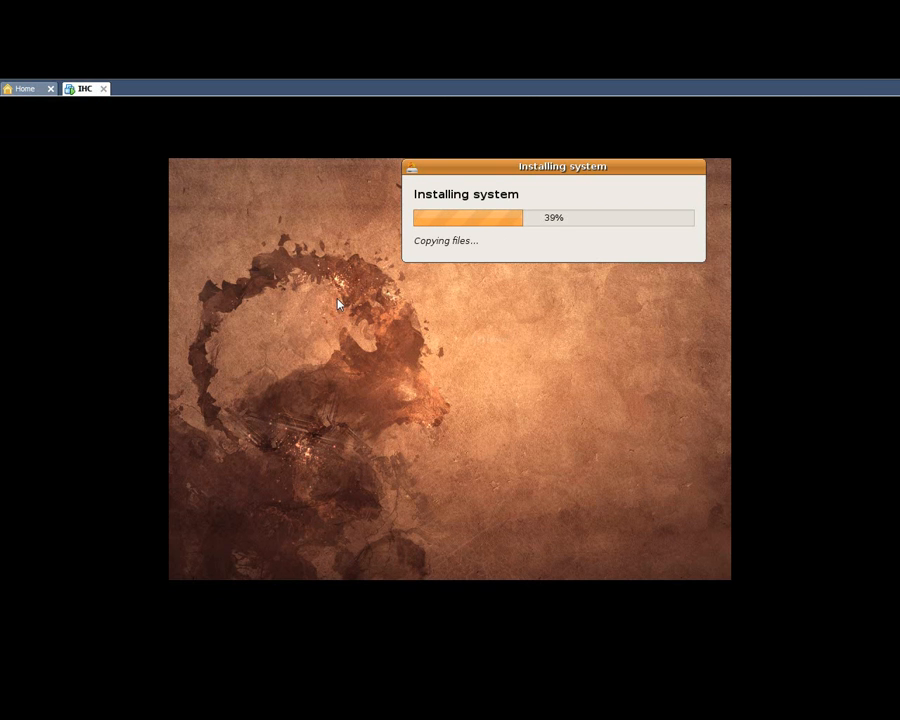
pyautogui.click(547, 160)
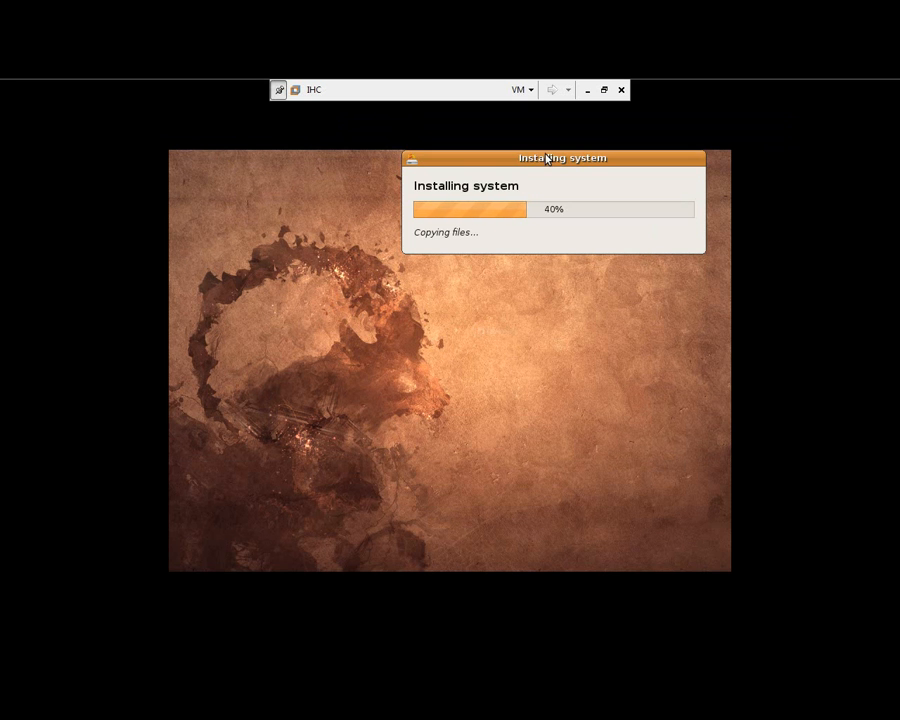
pyautogui.hotkey('ctrl', 'alt', 'Return')
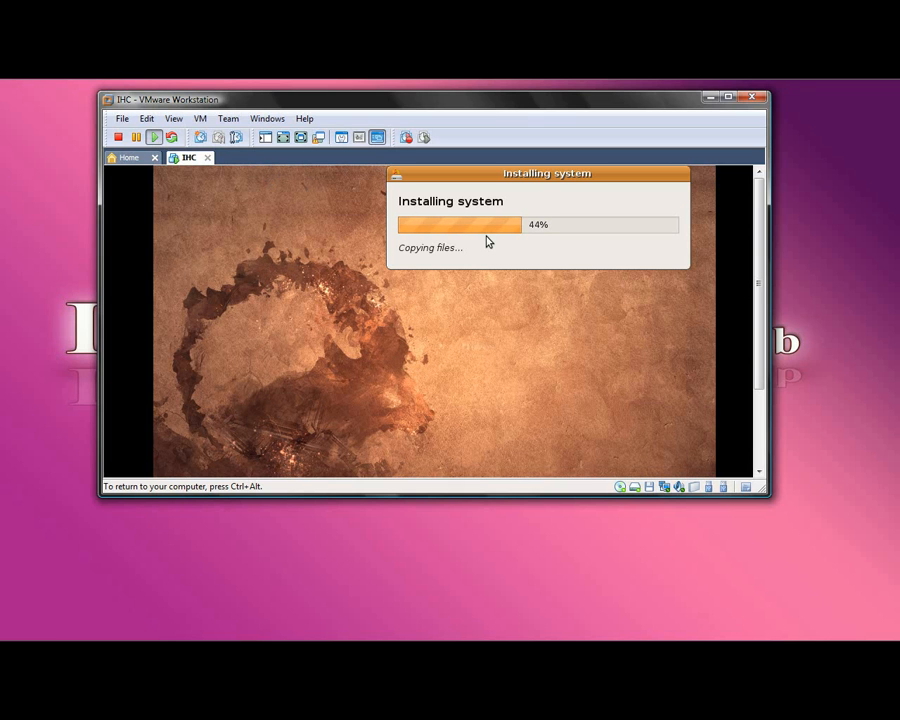
pyautogui.hotkey('ctrl', 'alt')
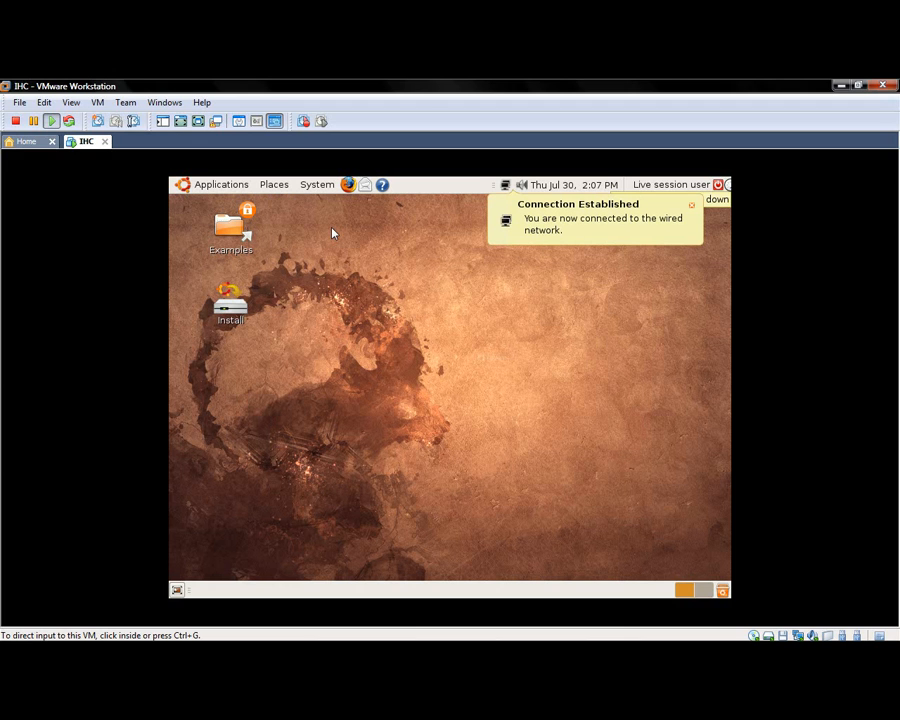
# - Show the Ubuntu desktop full screen and look through its session options and the installed graphics applications
pyautogui.hotkey('ctrl', 'alt', 'Return')
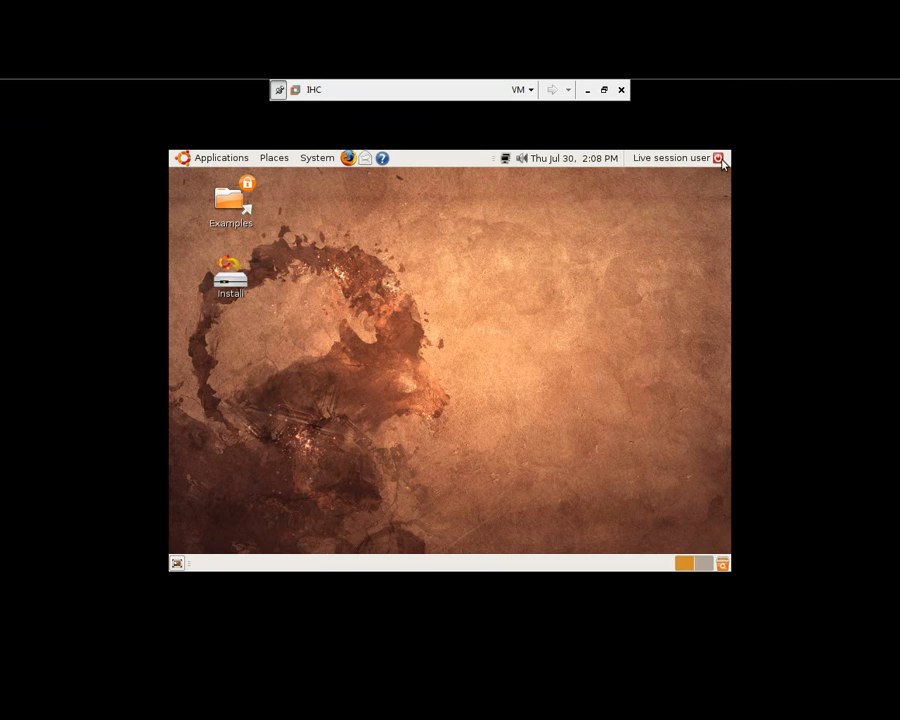
pyautogui.click(719, 158)
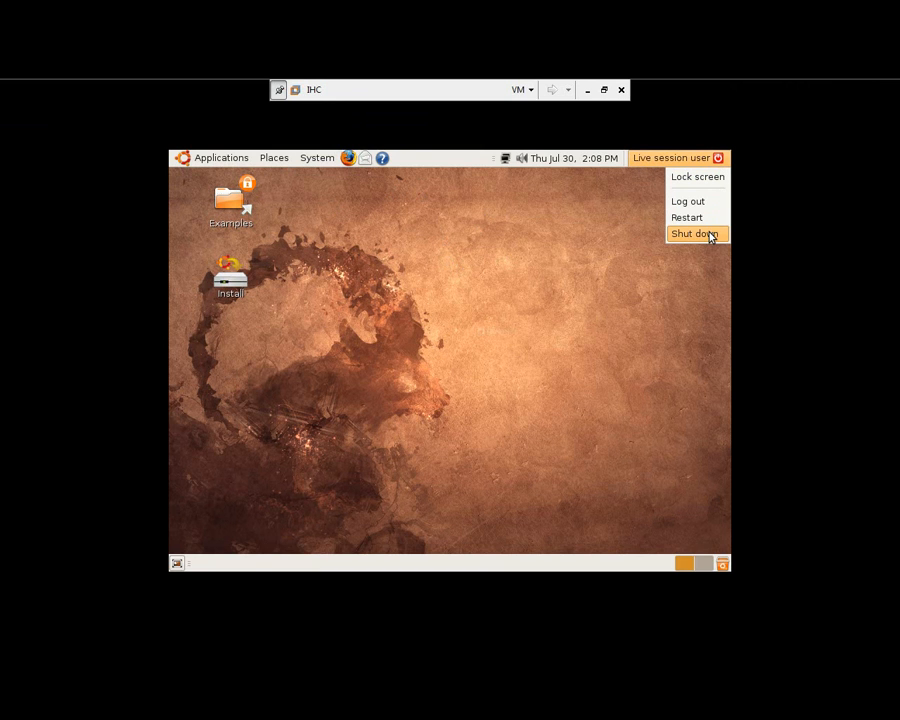
pyautogui.click(538, 271)
pyautogui.click(243, 159)
pyautogui.moveTo(249, 229)
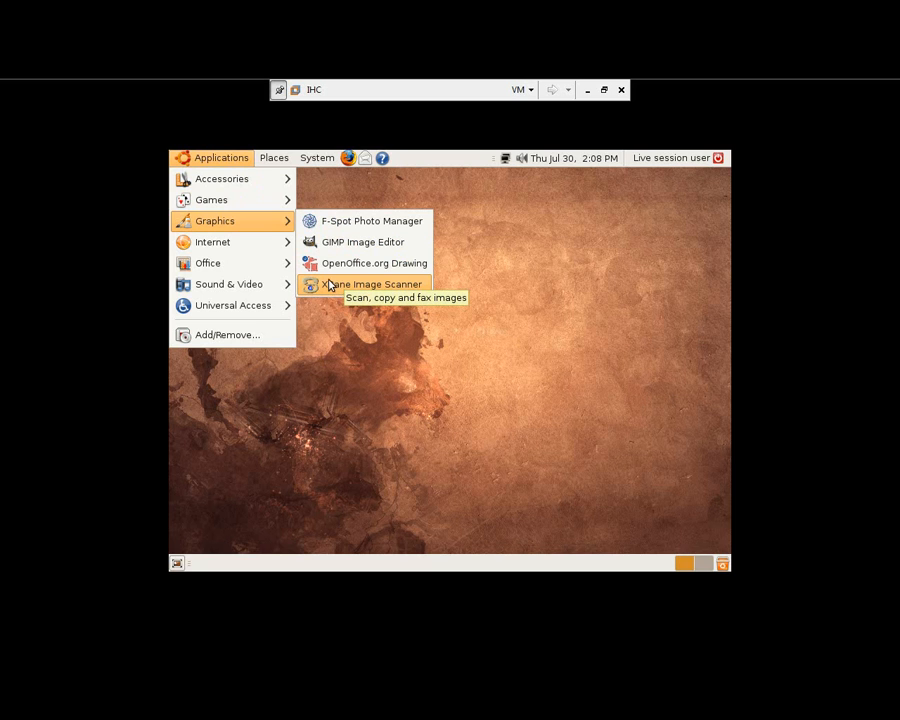
pyautogui.click(559, 364)
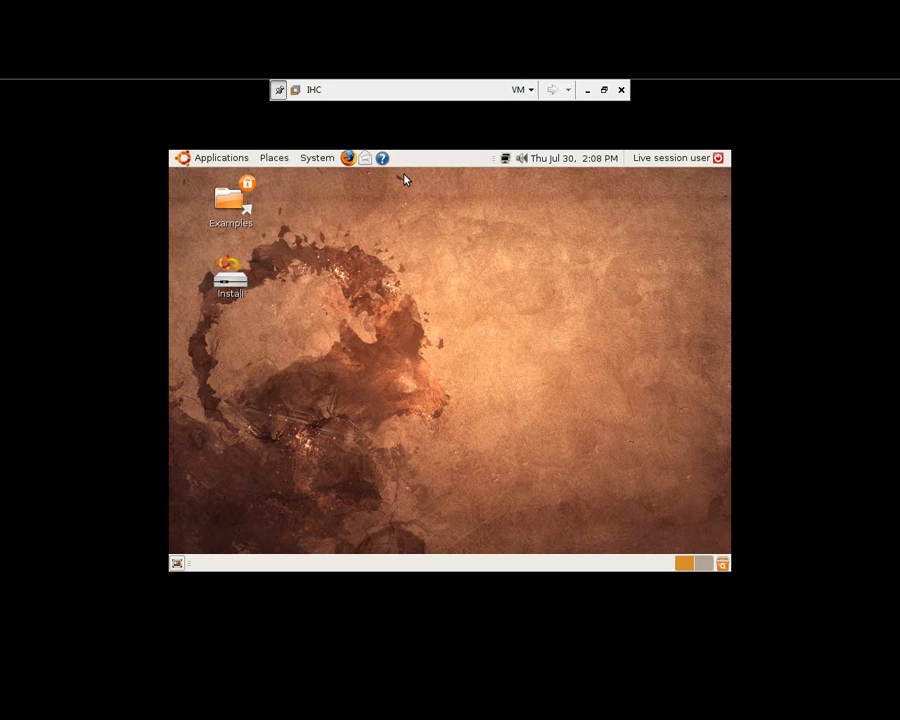
# - Return from full screen to the maximized window and suspend the IHC virtual machine
pyautogui.hotkey('ctrl', 'alt', 'Return')
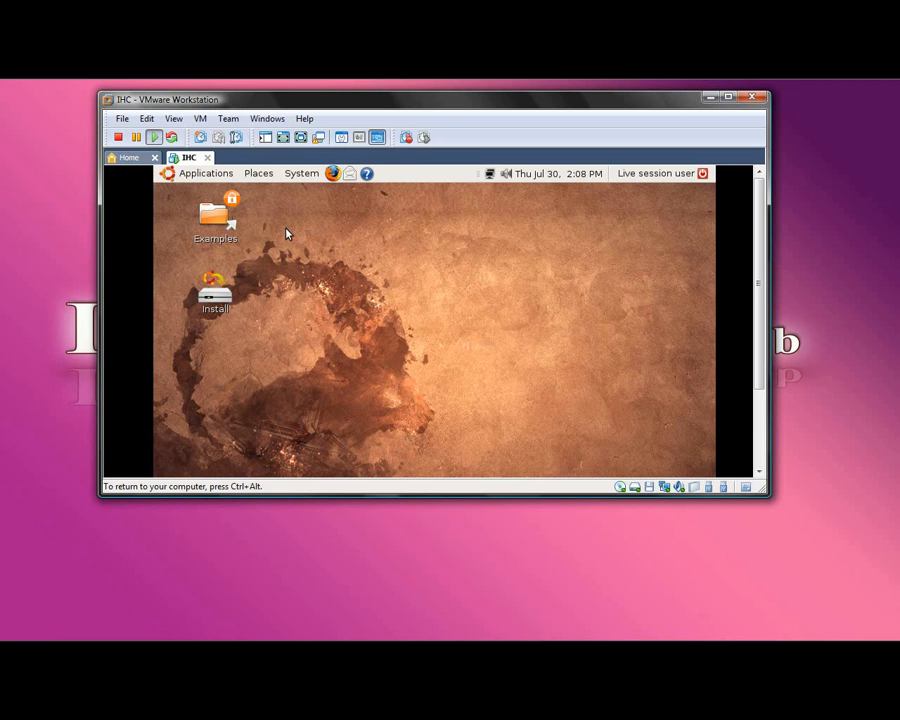
pyautogui.hotkey('ctrl', 'alt')
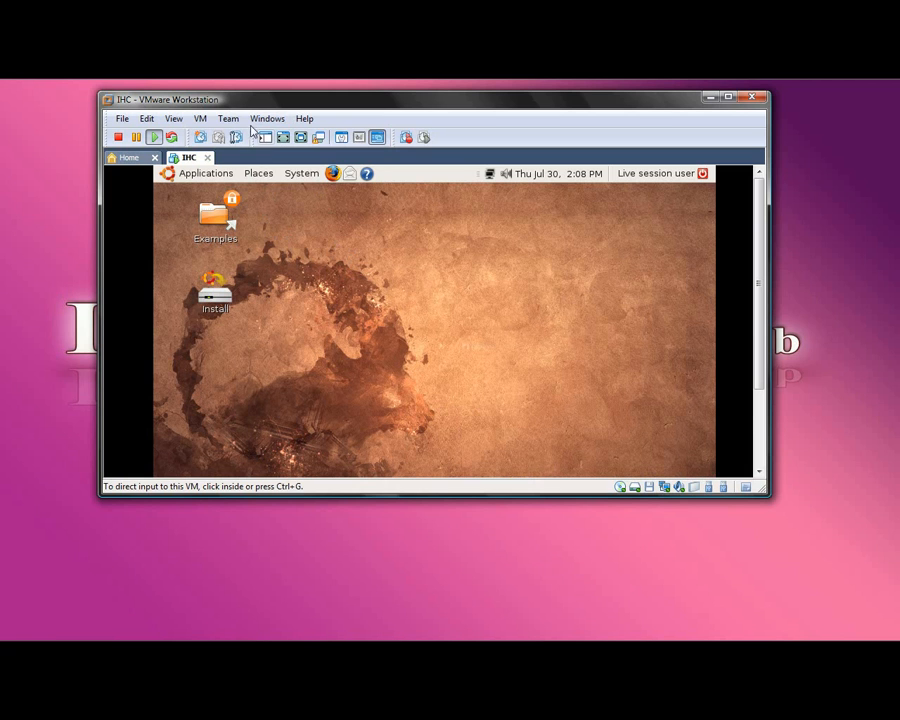
pyautogui.doubleClick(201, 96)
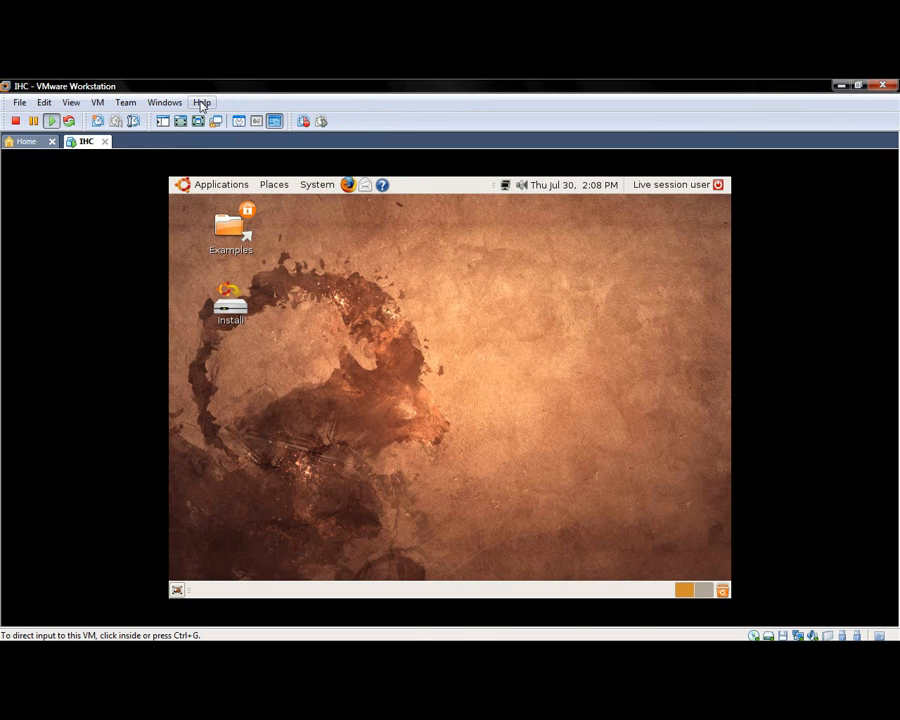
pyautogui.click(35, 121)
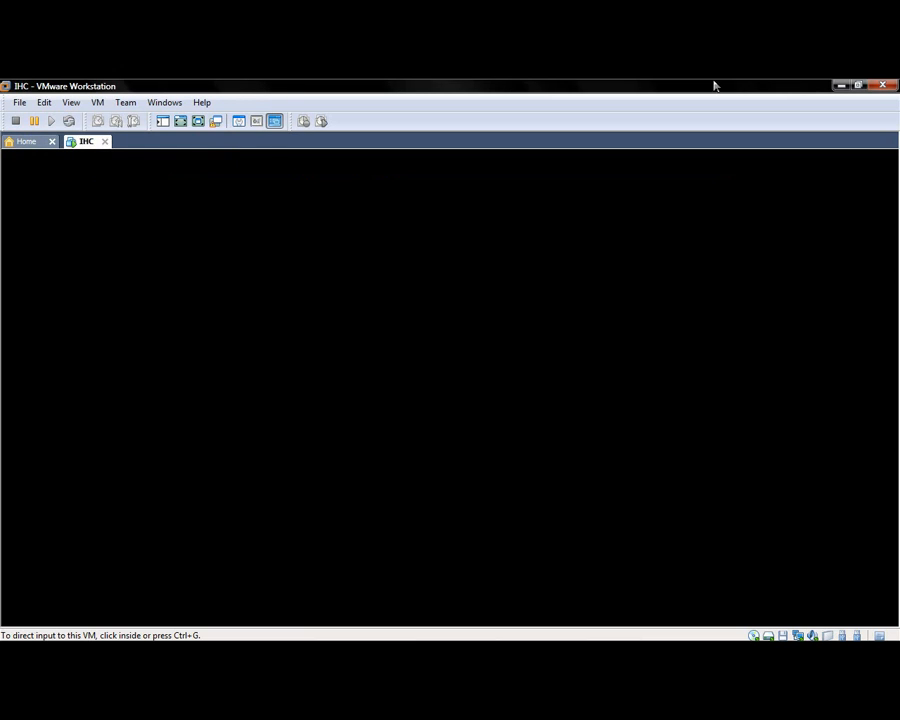
# - Minimize the workstation window, refresh the host desktop, restore the window and resume the suspended IHC virtual machine
pyautogui.click(841, 86)
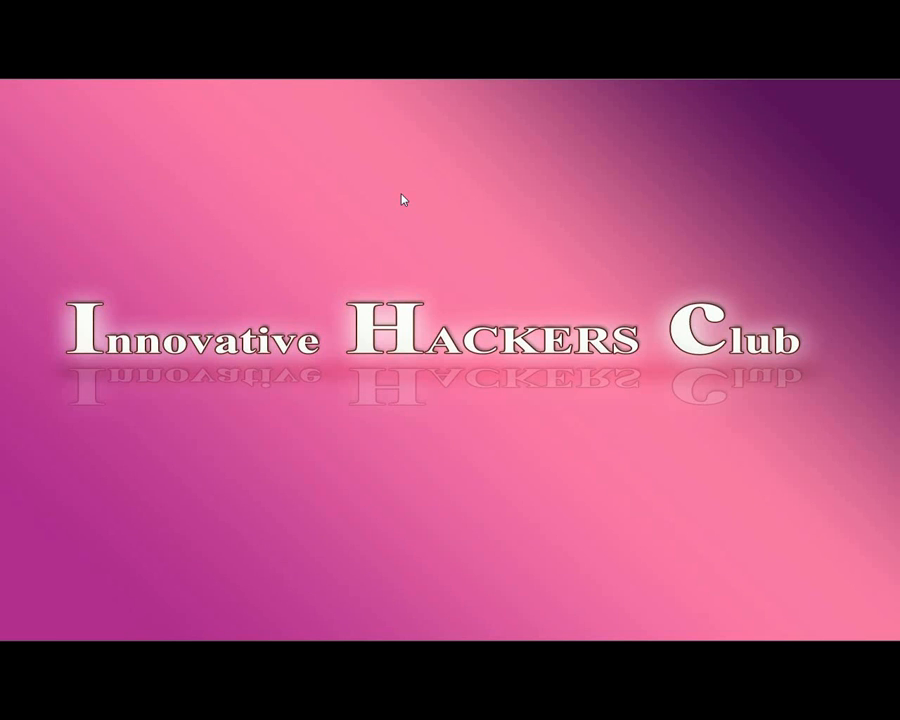
pyautogui.rightClick(309, 241)
pyautogui.click(350, 274)
pyautogui.click(155, 628)
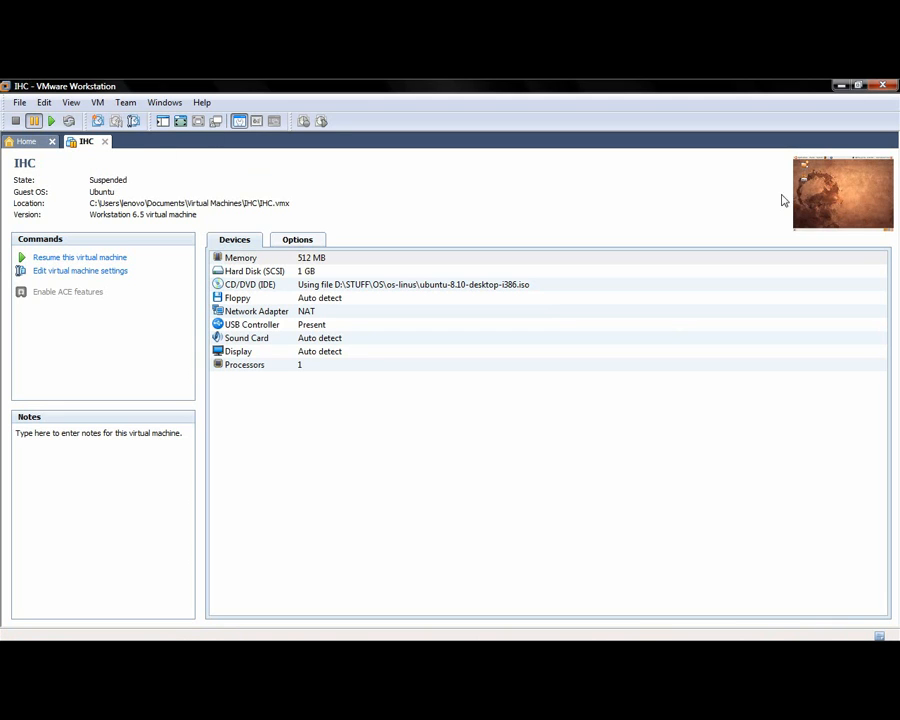
pyautogui.click(51, 122)
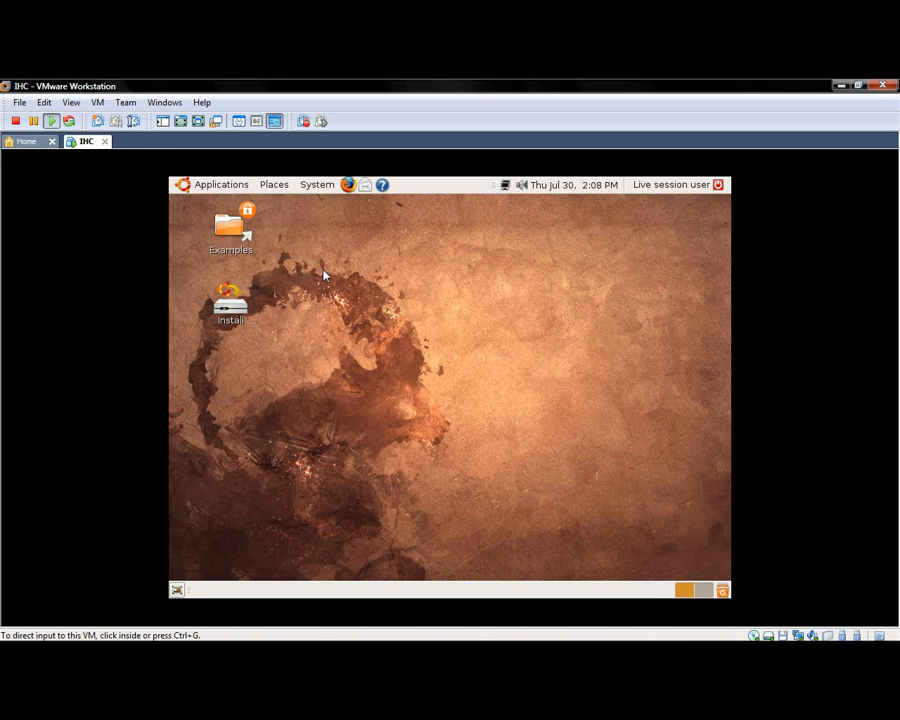
# - Switch input control back and forth between the Ubuntu guest and the host computer, ending inside the guest
pyautogui.click(476, 187)
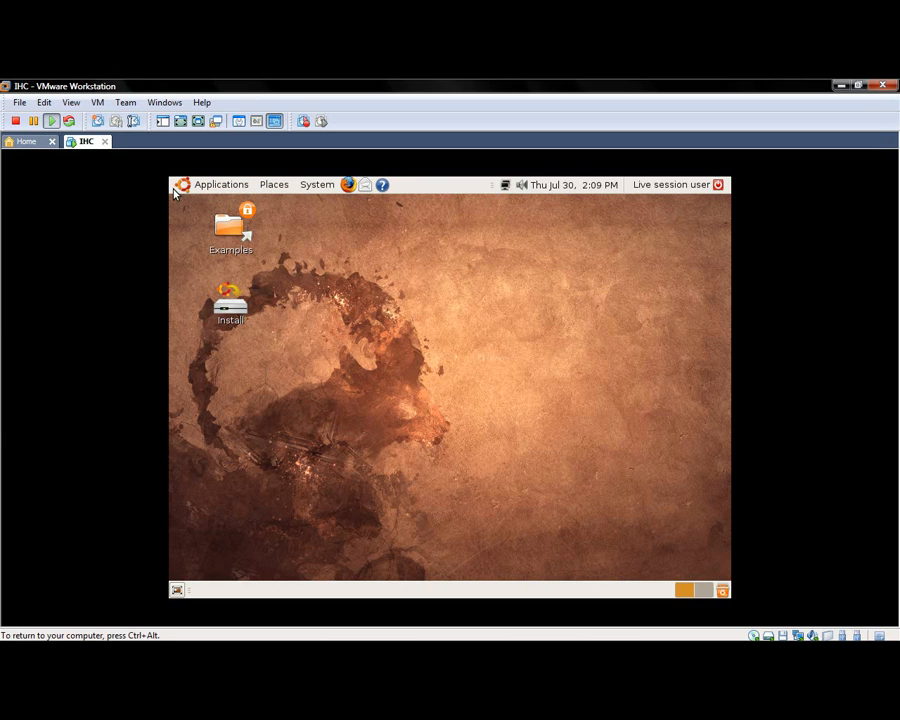
pyautogui.hotkey('ctrl', 'alt')
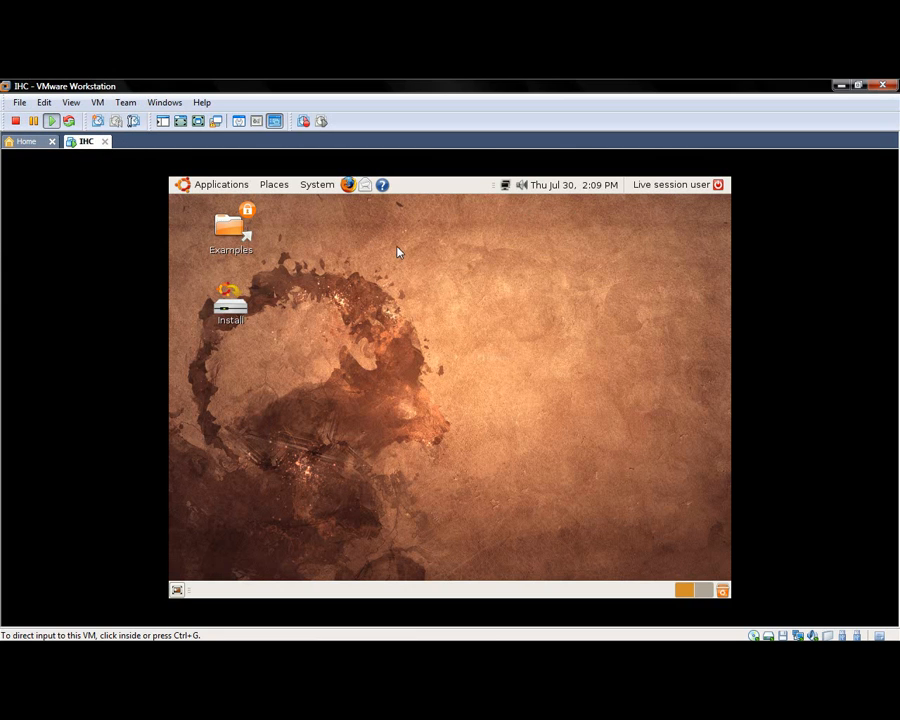
pyautogui.click(705, 231)
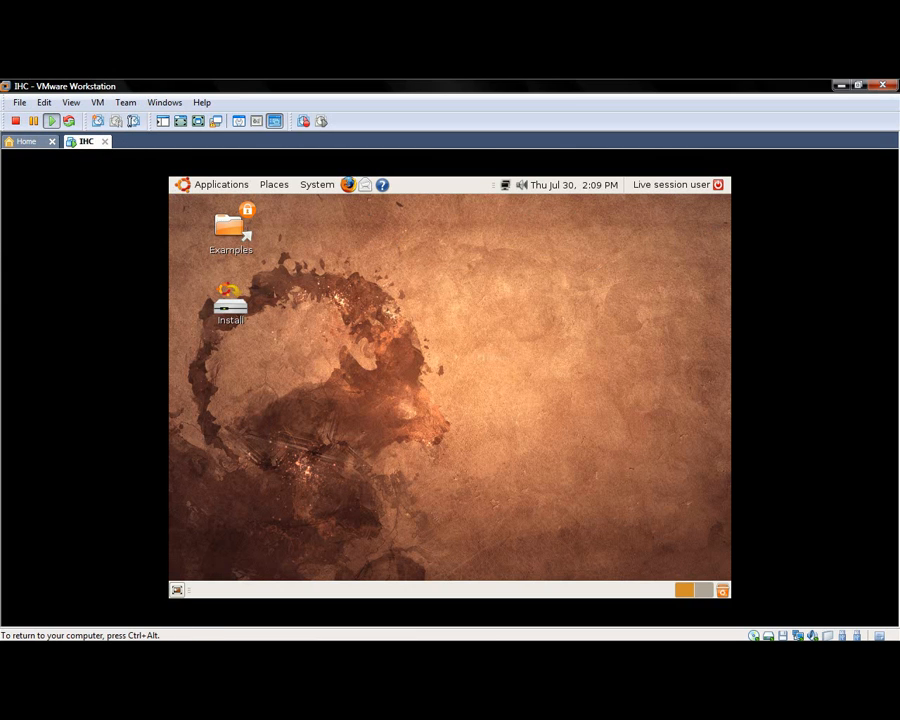
pyautogui.hotkey('ctrl', 'alt')
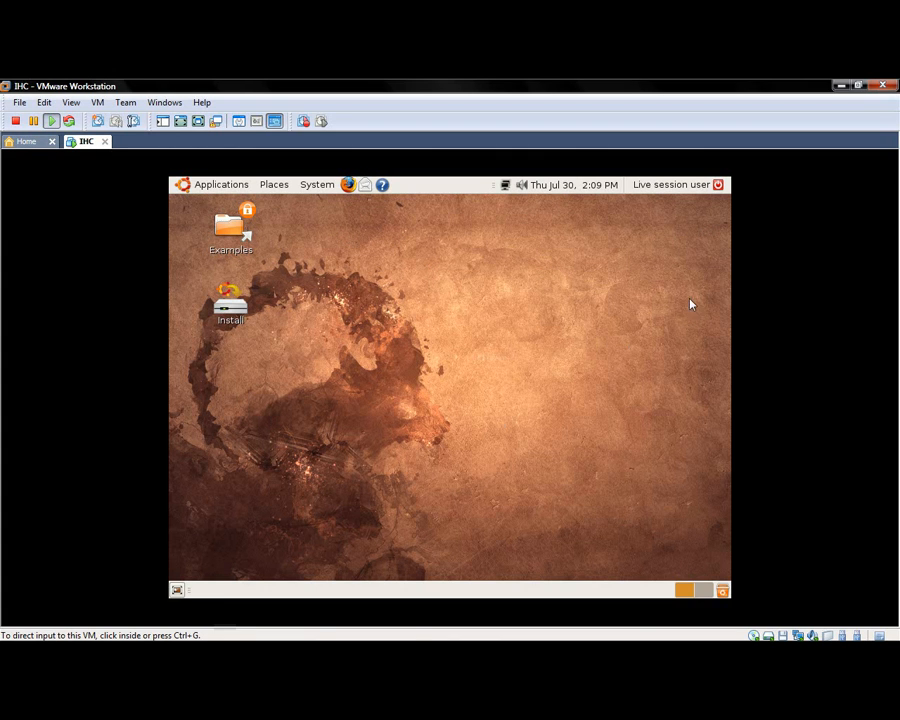
pyautogui.click(549, 271)
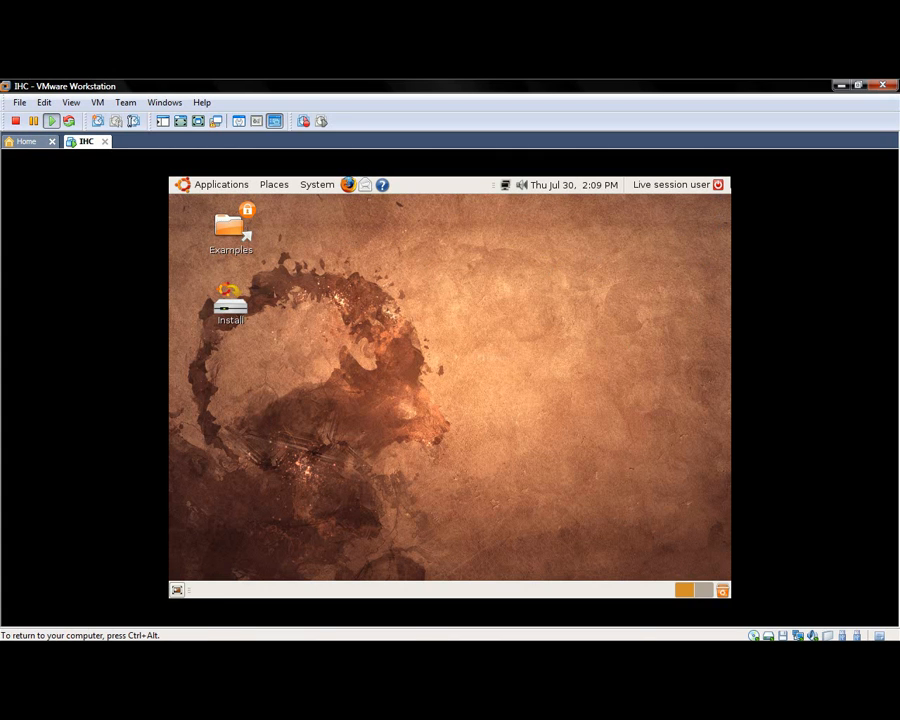
# - End the Ubuntu live session, release input to the host and power off the IHC virtual machine
pyautogui.click(715, 185)
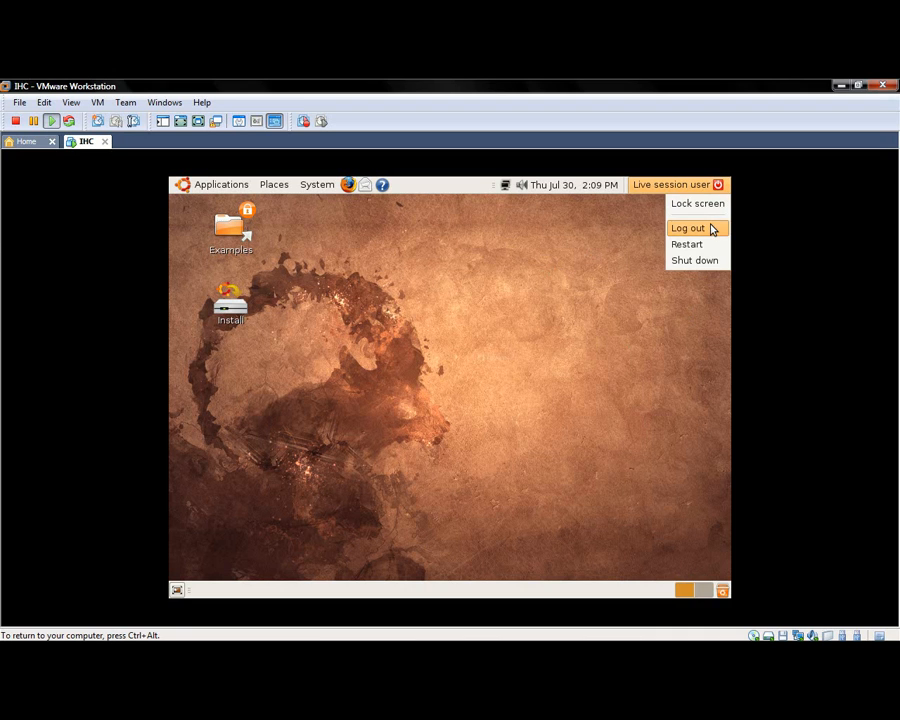
pyautogui.click(565, 267)
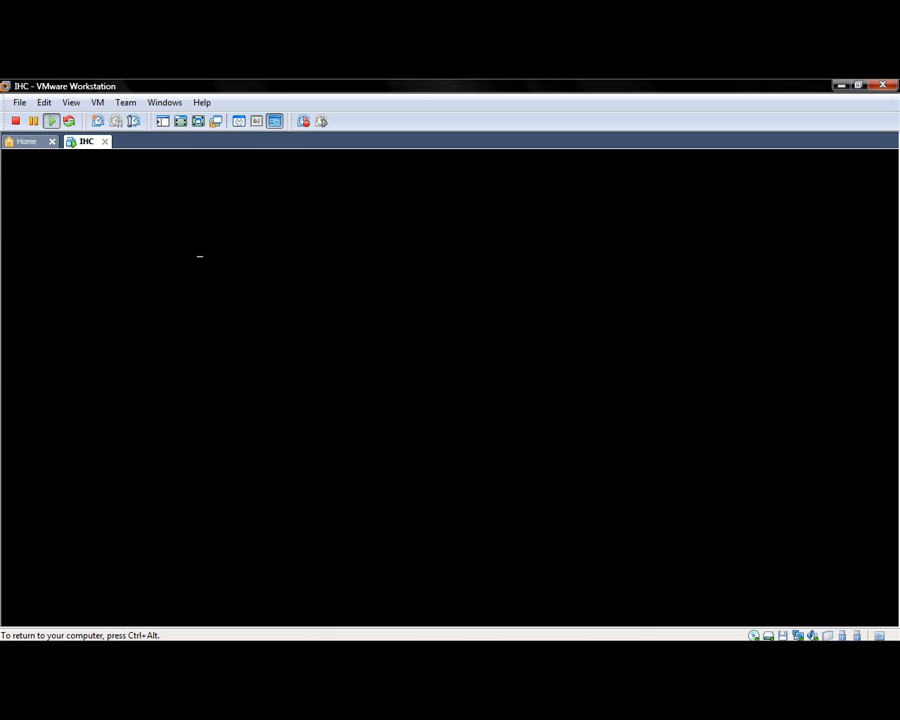
pyautogui.hotkey('ctrl', 'alt')
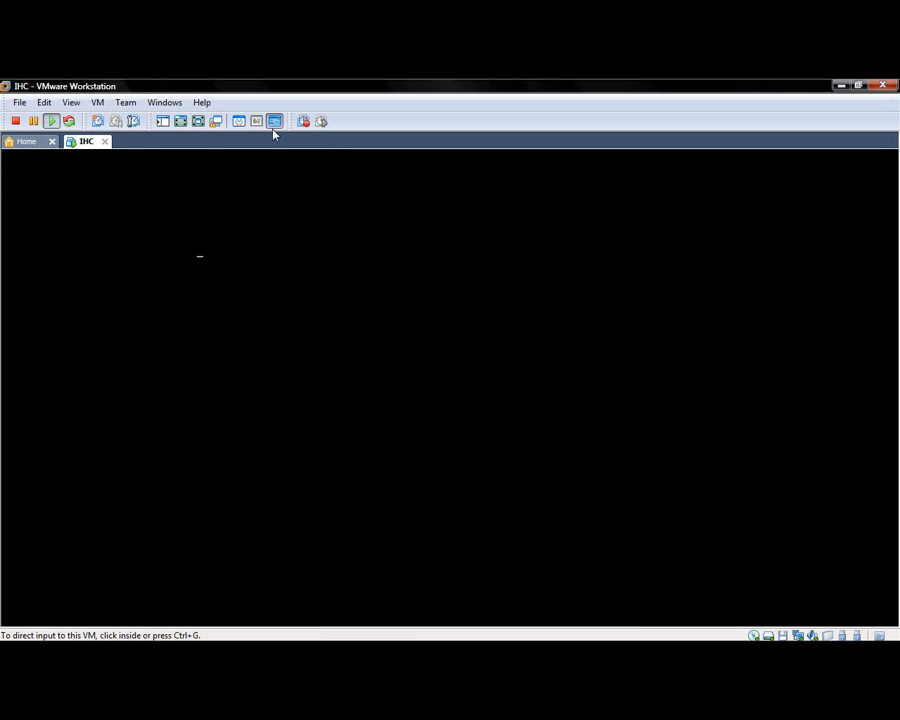
pyautogui.click(18, 121)
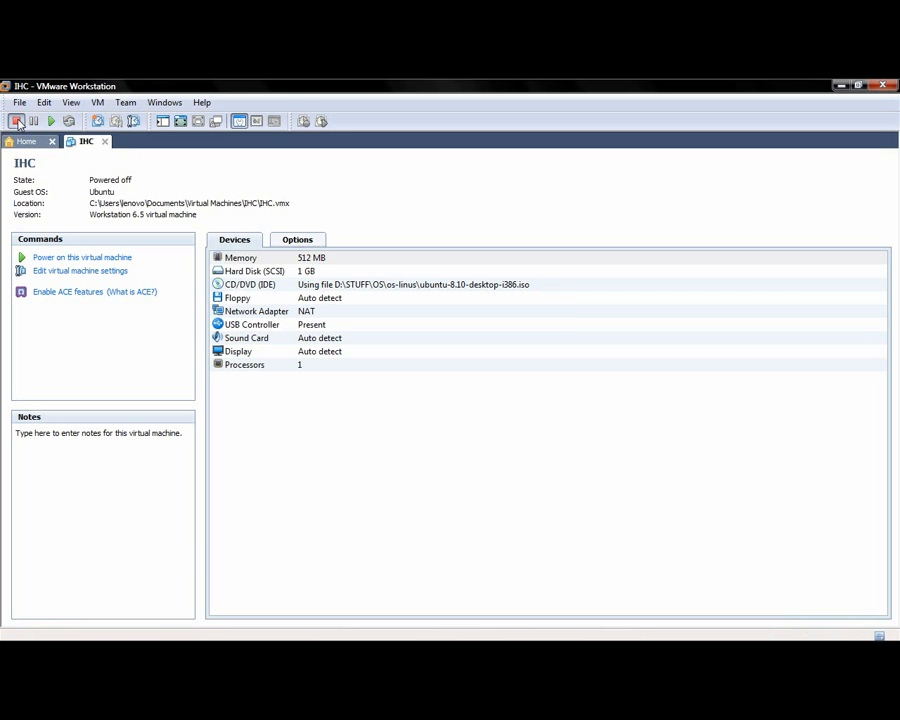
# - Look over the hard disk and memory entries in the IHC device list and the team commands
pyautogui.click(280, 271)
pyautogui.click(330, 259)
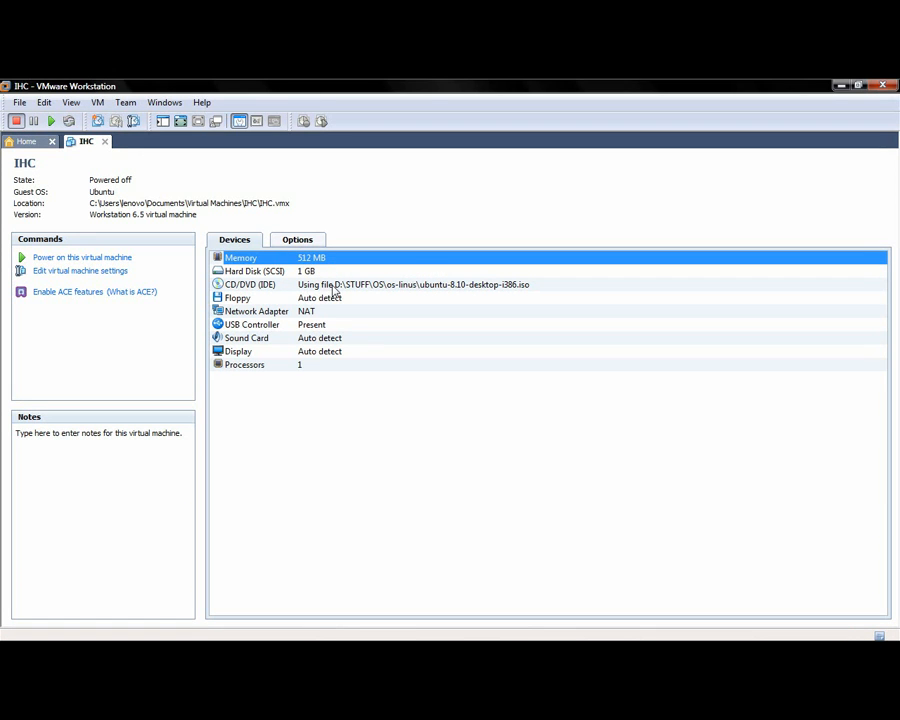
pyautogui.click(508, 457)
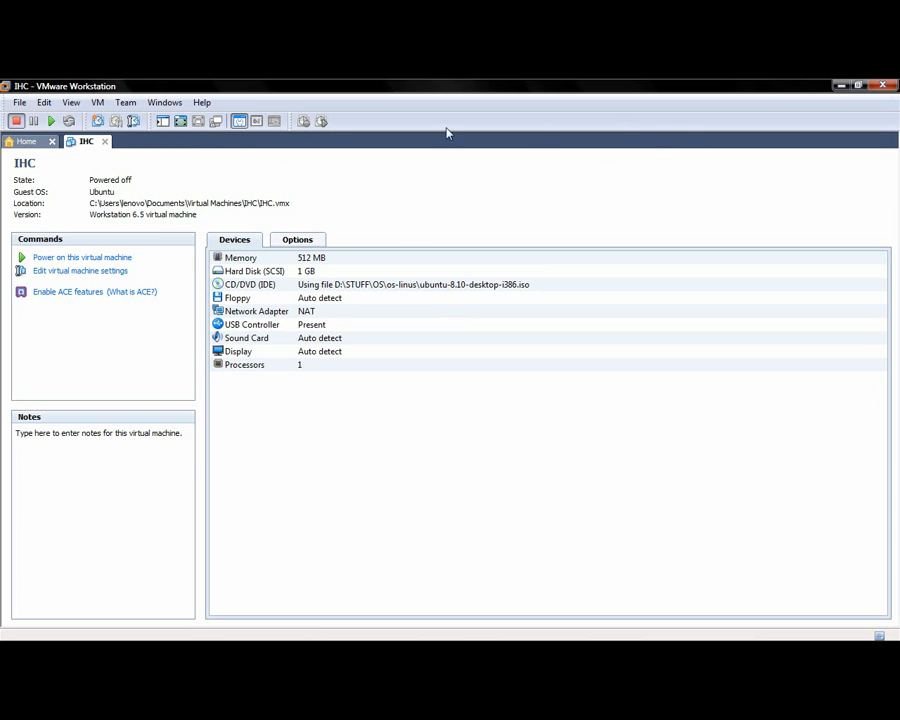
pyautogui.click(125, 104)
pyautogui.click(484, 157)
# - View the opening page of the New Virtual Machine wizard from the Home page and cancel it
pyautogui.click(35, 142)
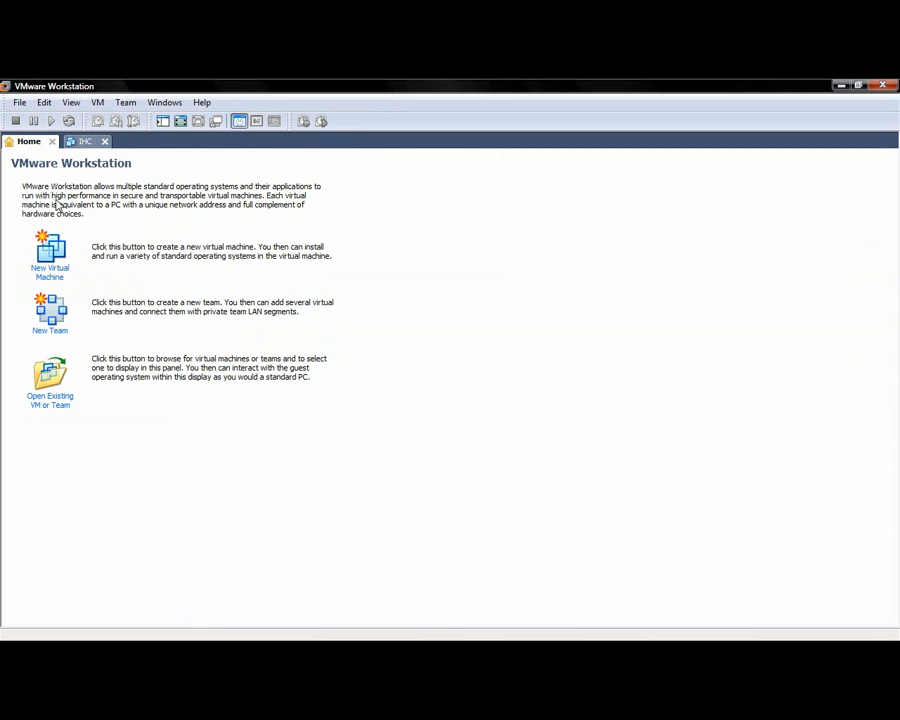
pyautogui.click(53, 276)
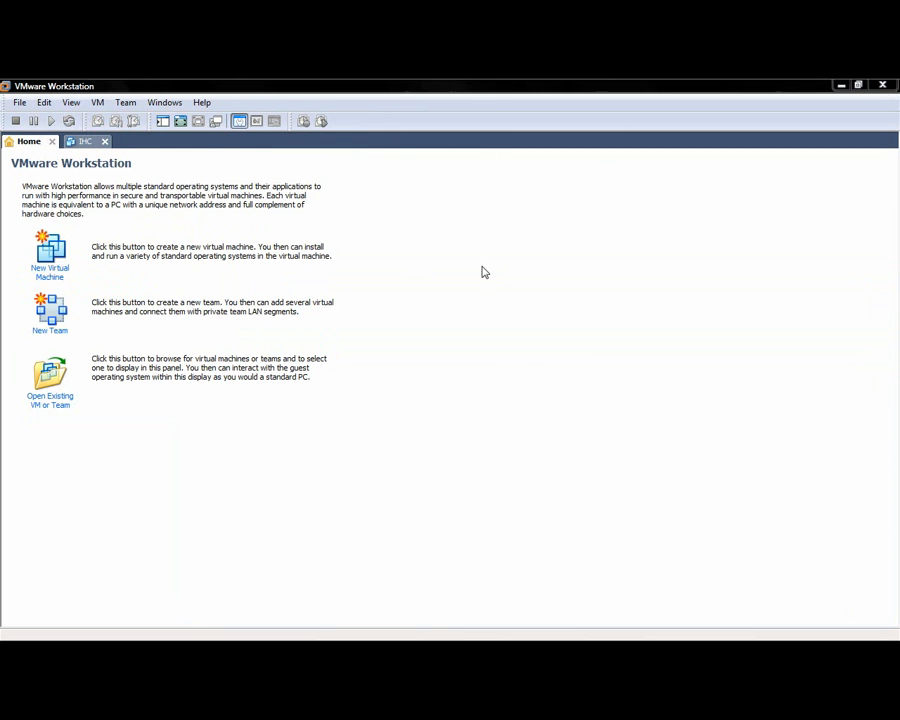
pyautogui.moveTo(198, 108); pyautogui.dragTo(212, 112)
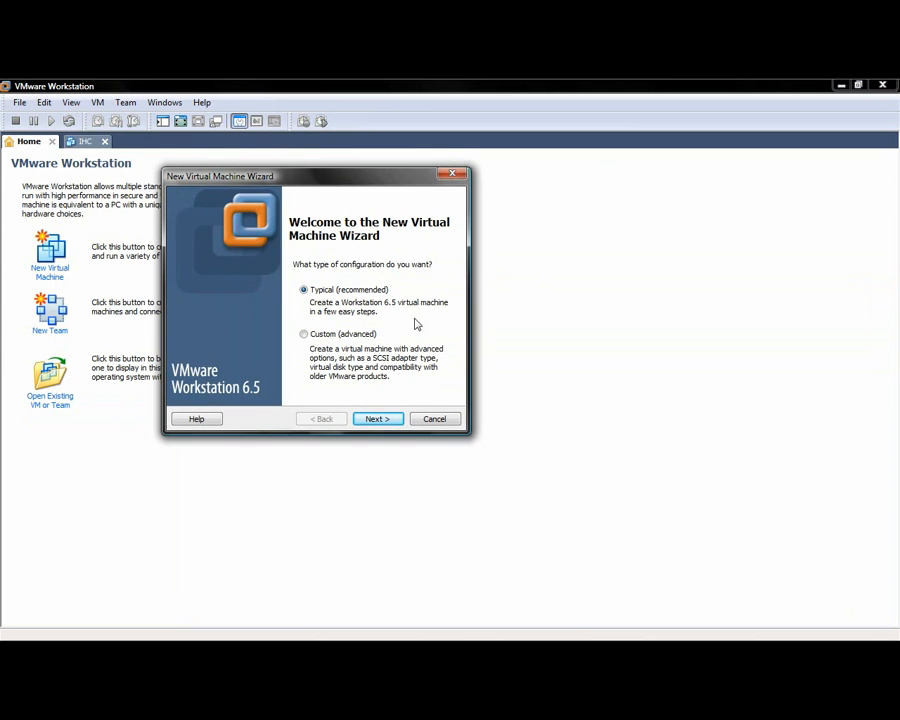
pyautogui.click(440, 418)
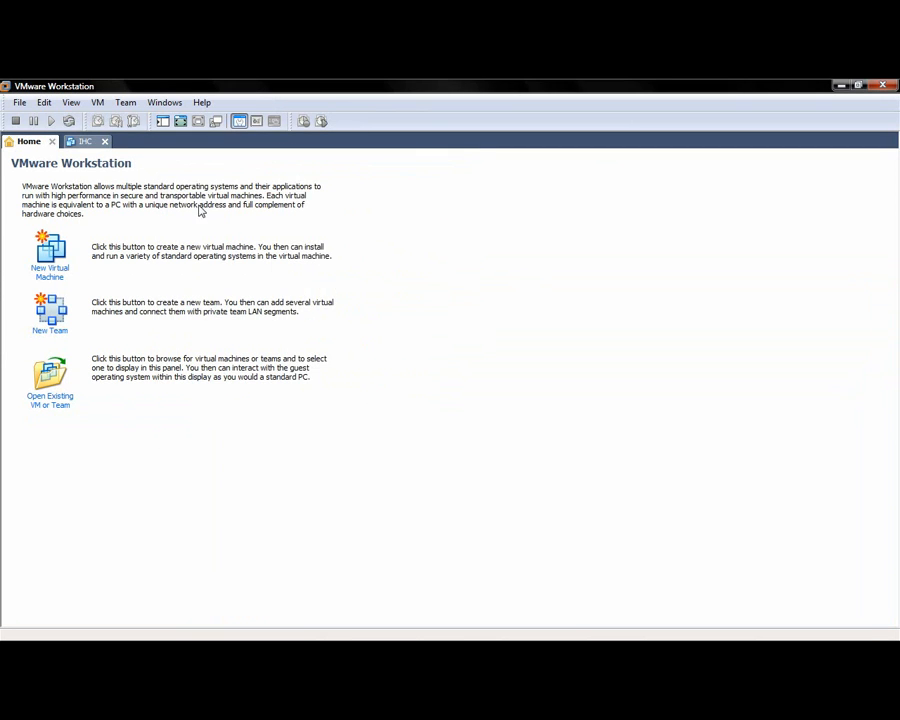
# - Return to the IHC virtual machine and review its option settings, device list and team commands
pyautogui.click(86, 142)
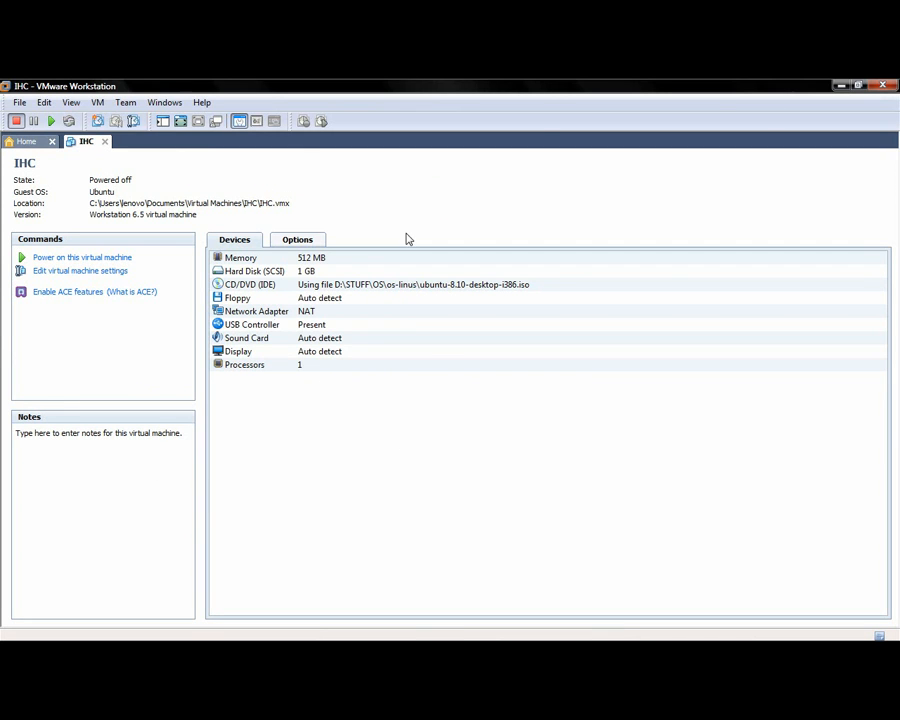
pyautogui.click(294, 242)
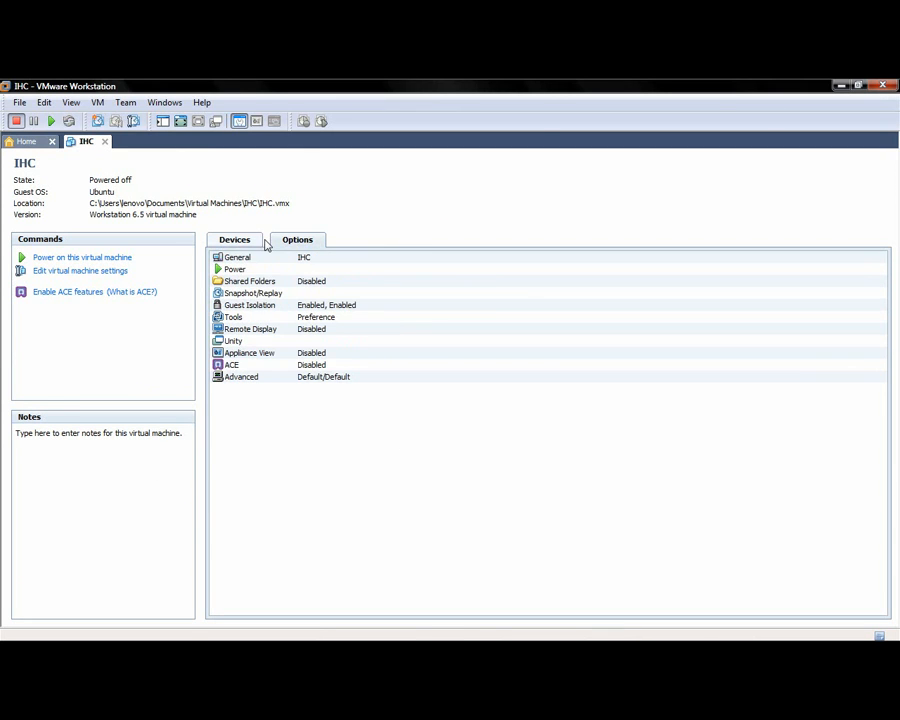
pyautogui.click(246, 242)
pyautogui.click(125, 102)
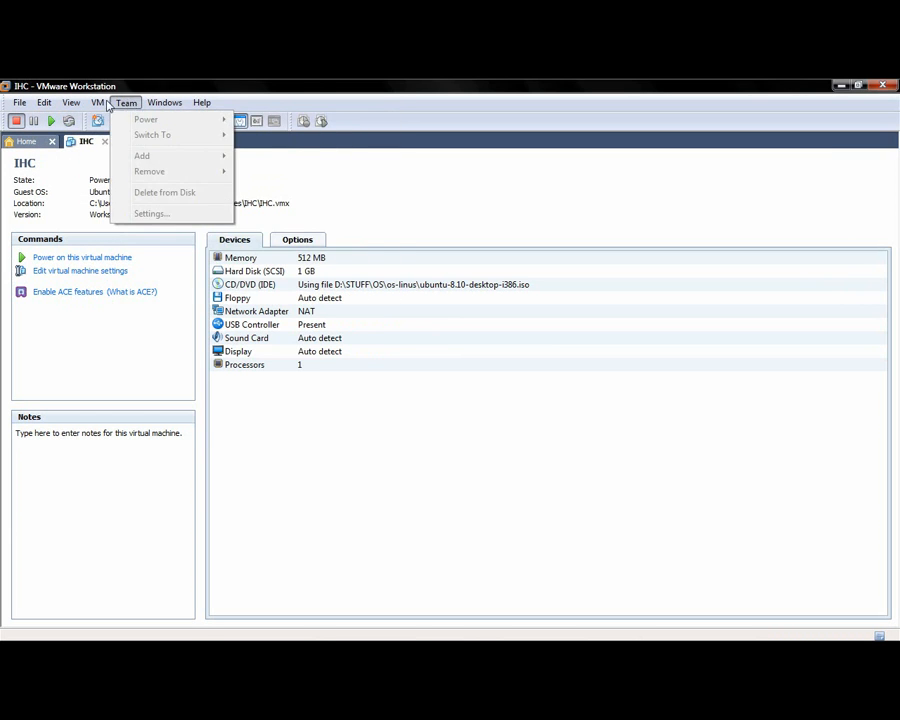
pyautogui.click(511, 234)
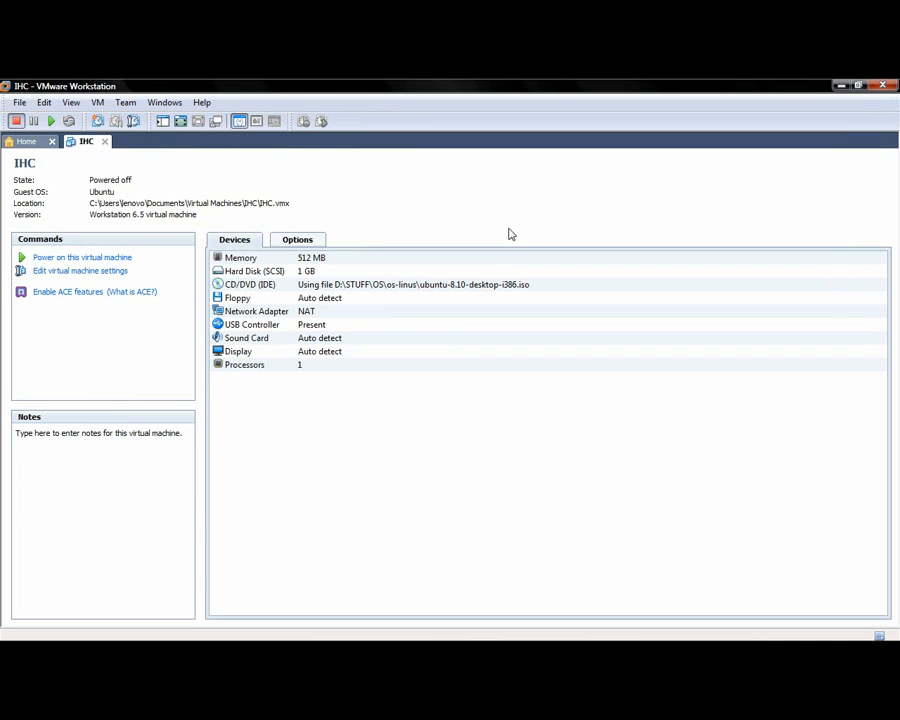